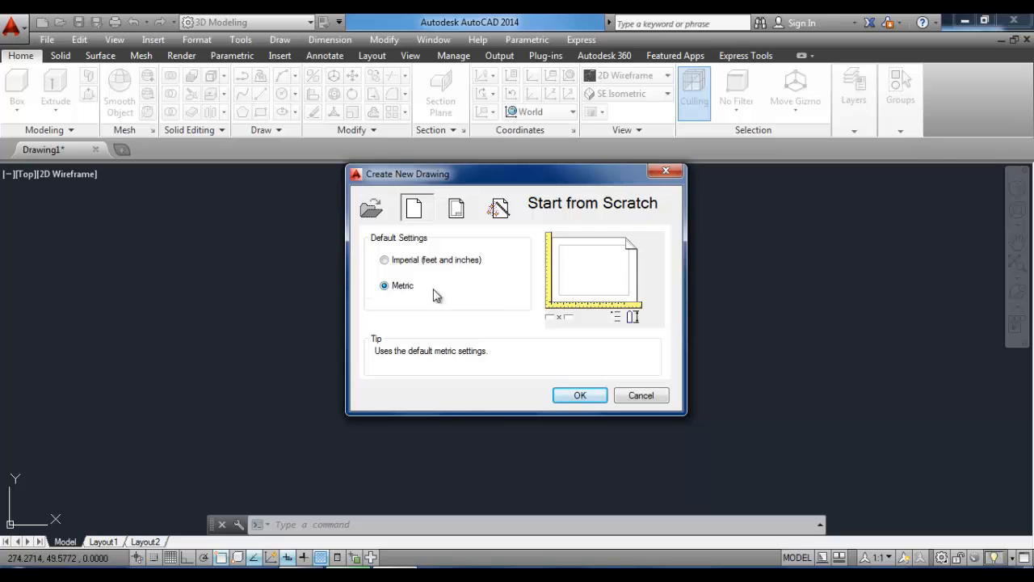
Start a new drawing from scratch with metric defaults and add a layer named Solid_Objects.
{"action": "left_click", "coordinate": [582, 393]}
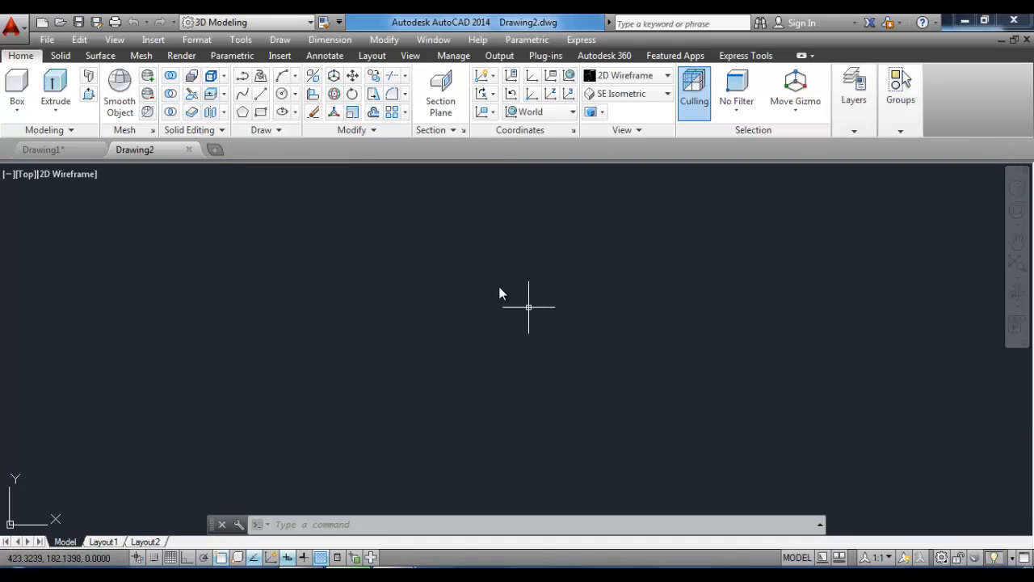
{"action": "left_click", "coordinate": [852, 130]}
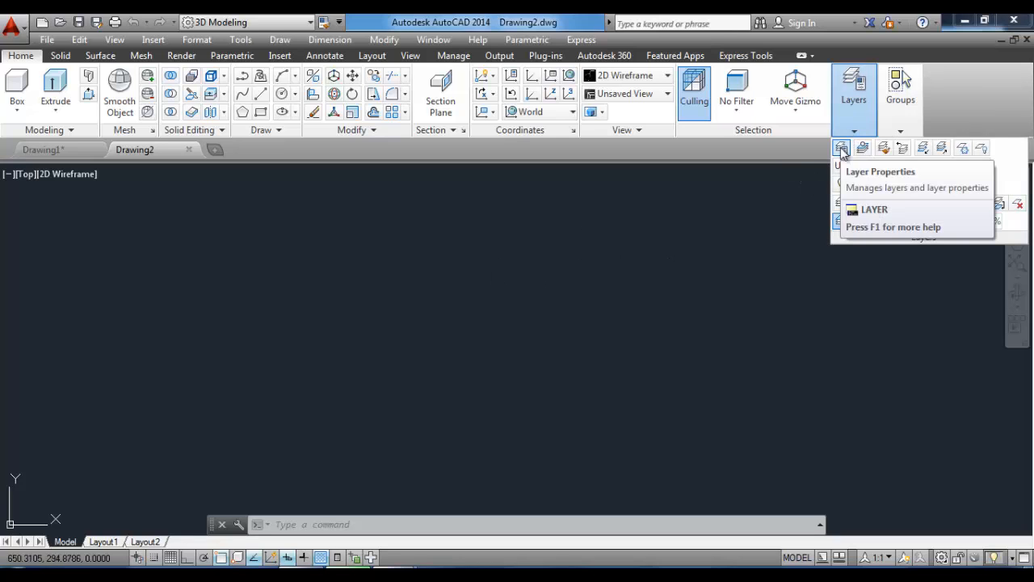
{"action": "left_click", "coordinate": [841, 149]}
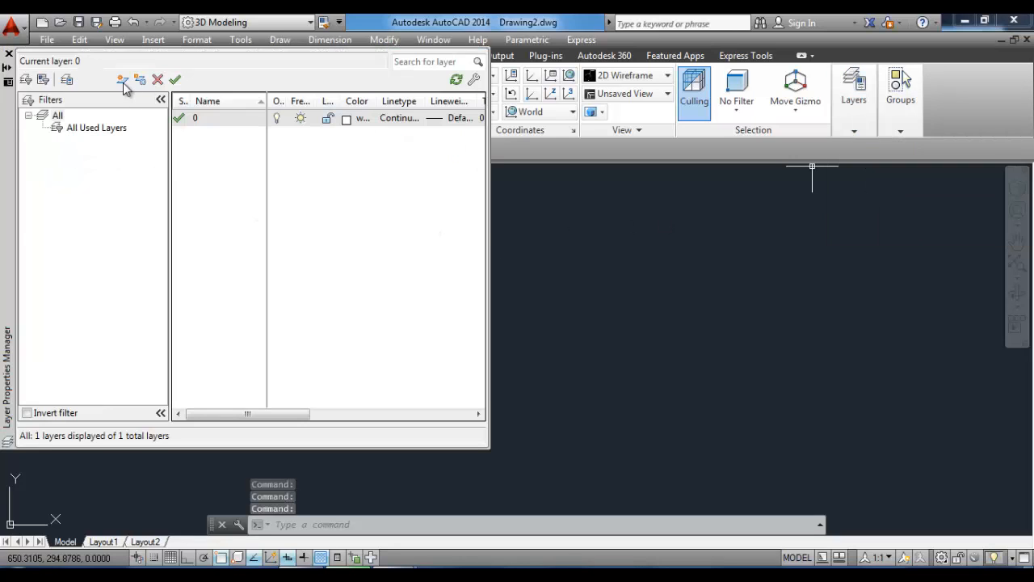
{"action": "left_click", "coordinate": [122, 80]}
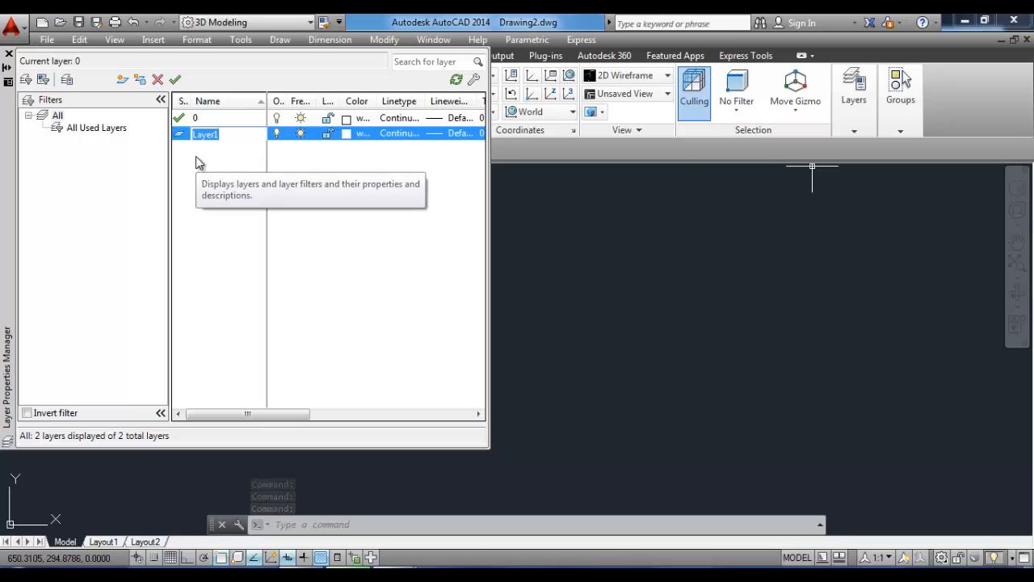
{"action": "type", "text": "Solid"}
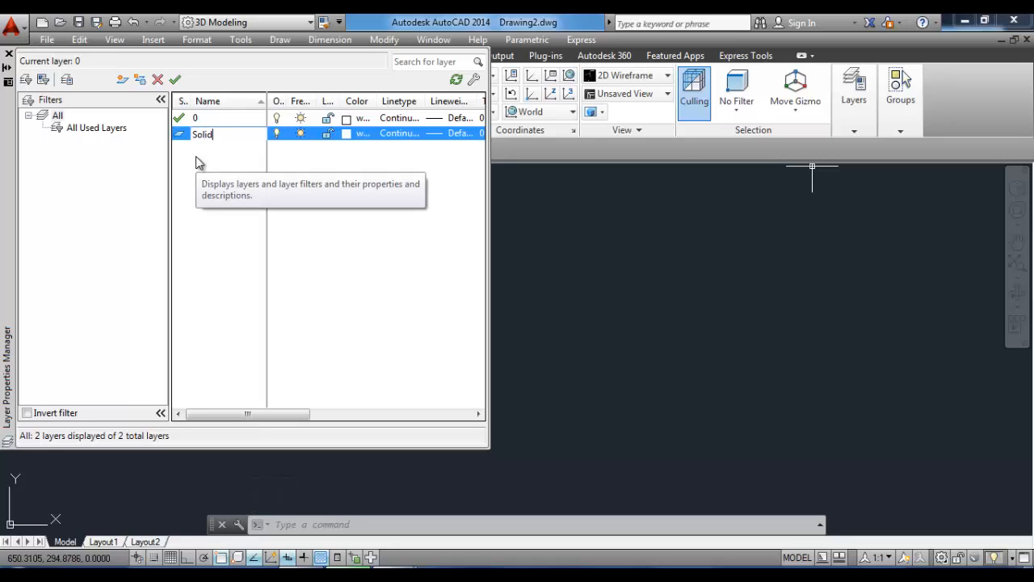
{"action": "type", "text": "_Objects"}
Set the Solid_Objects layer's color to cyan, make it the current layer and close the layer manager.
{"action": "left_click", "coordinate": [346, 133]}
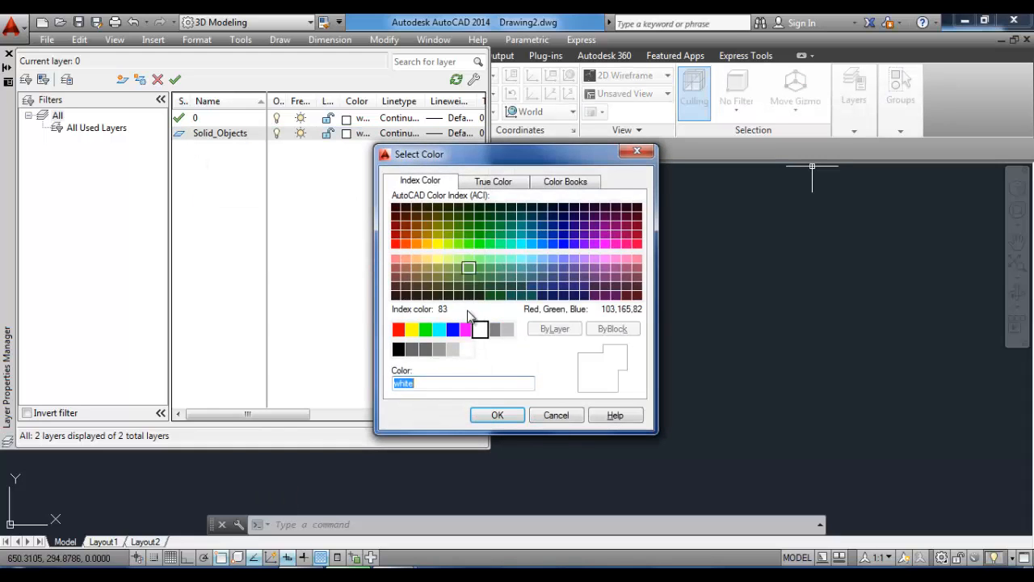
{"action": "left_click", "coordinate": [439, 328]}
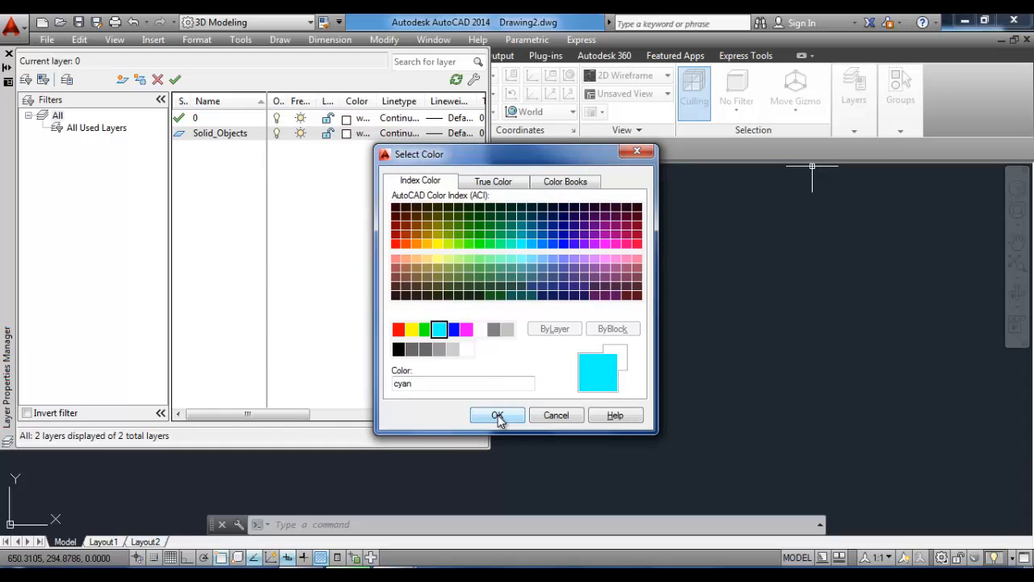
{"action": "left_click", "coordinate": [497, 415]}
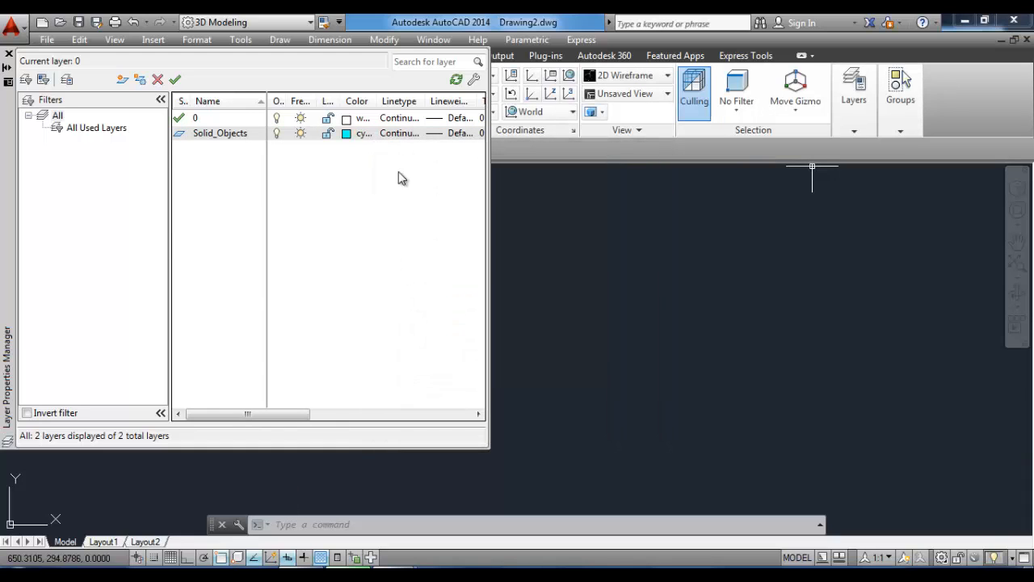
{"action": "left_click", "coordinate": [175, 80]}
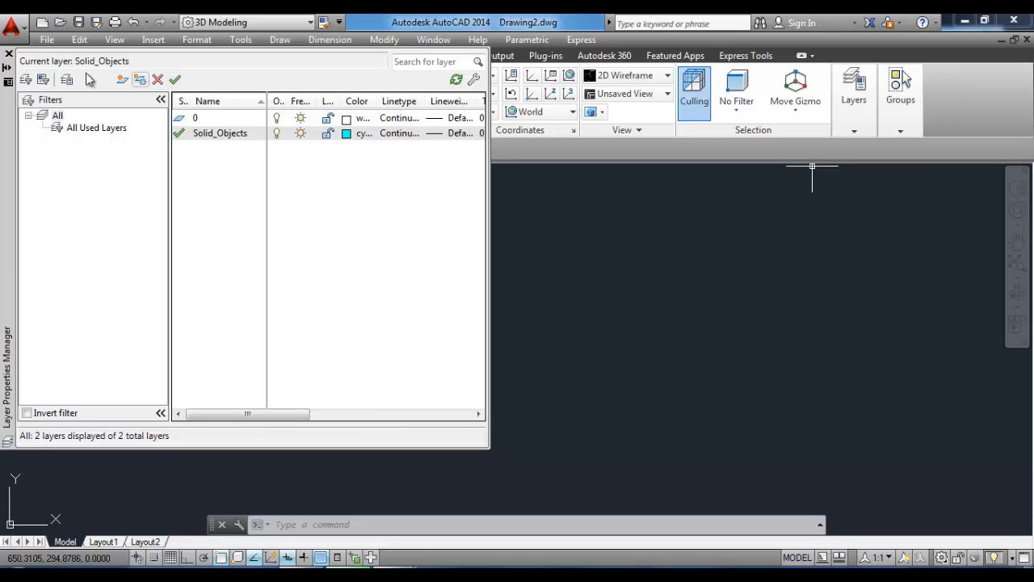
{"action": "left_click", "coordinate": [9, 53]}
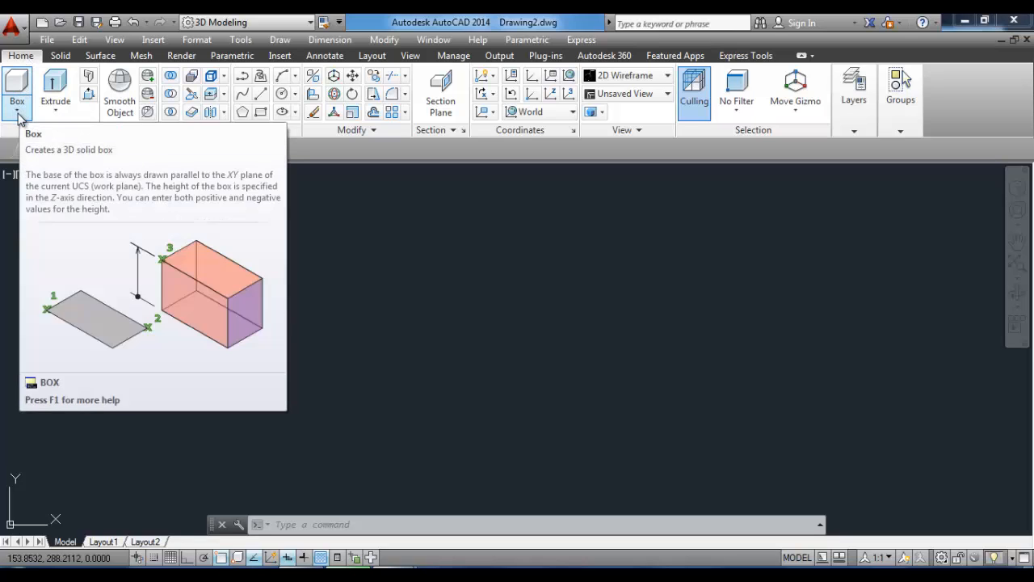
Create a solid box with a 75 by 50 base and a height of 15.
{"action": "left_click", "coordinate": [16, 112]}
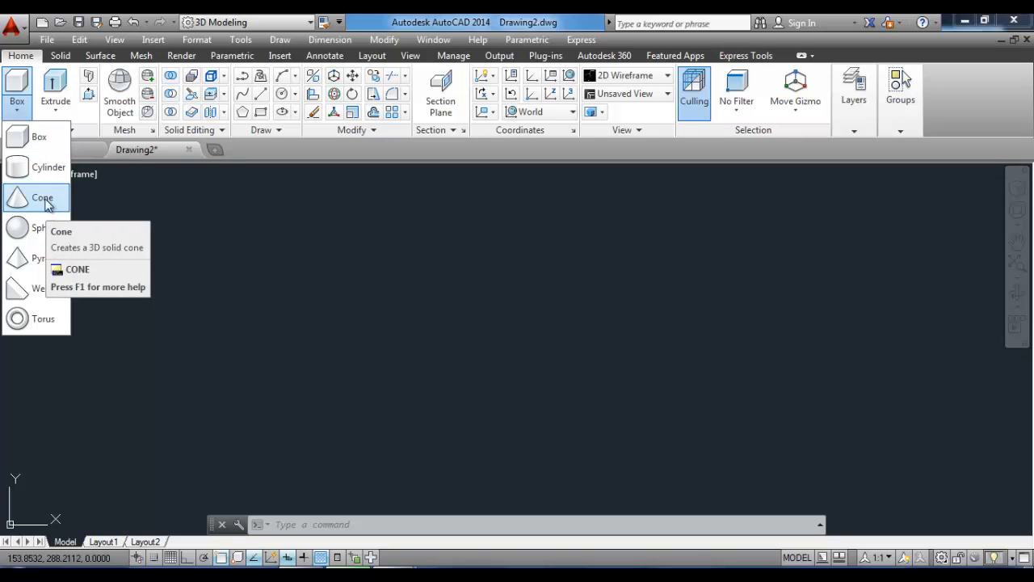
{"action": "left_click", "coordinate": [38, 139]}
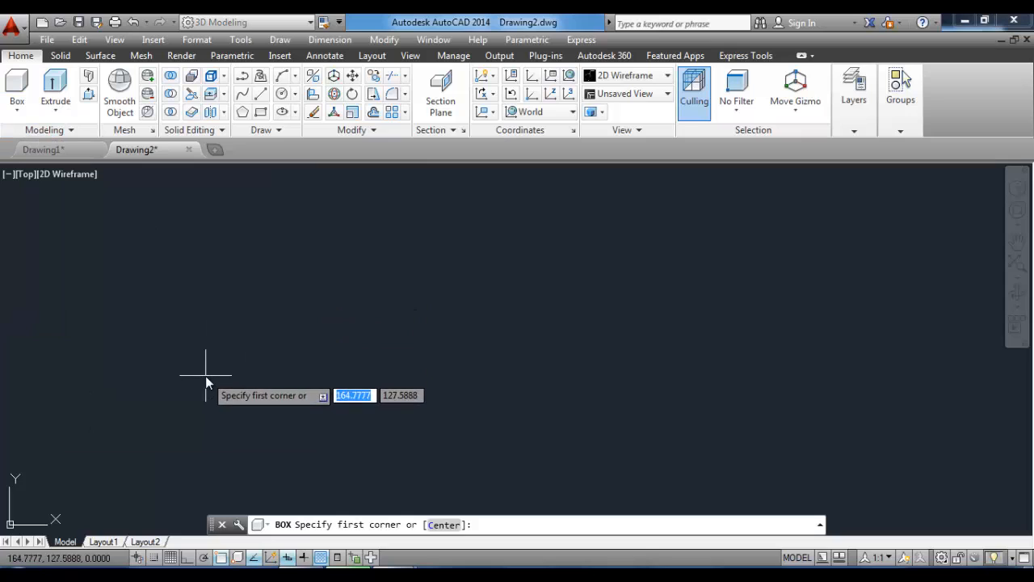
{"action": "left_click", "coordinate": [107, 472]}
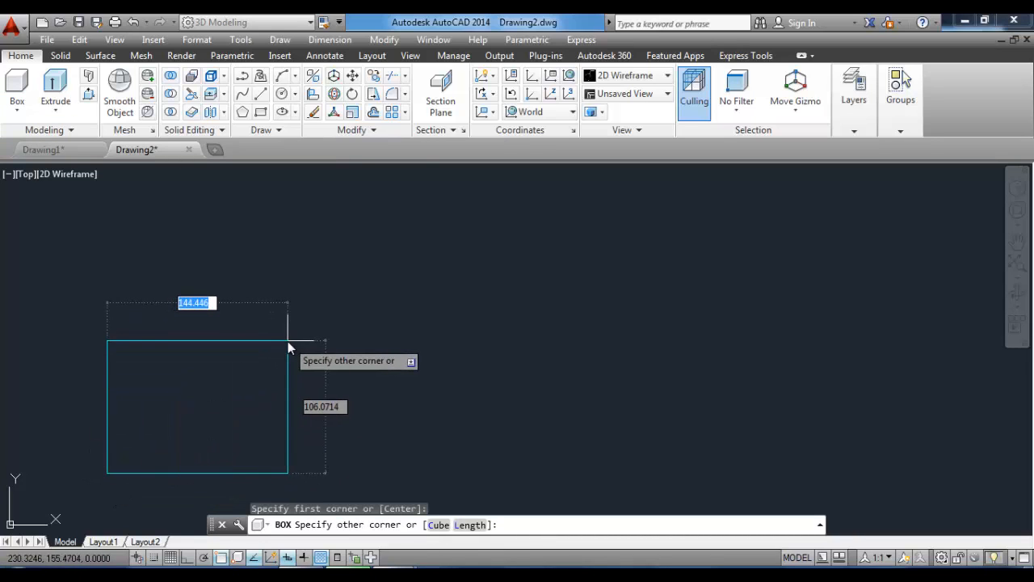
{"action": "key", "text": "F8"}
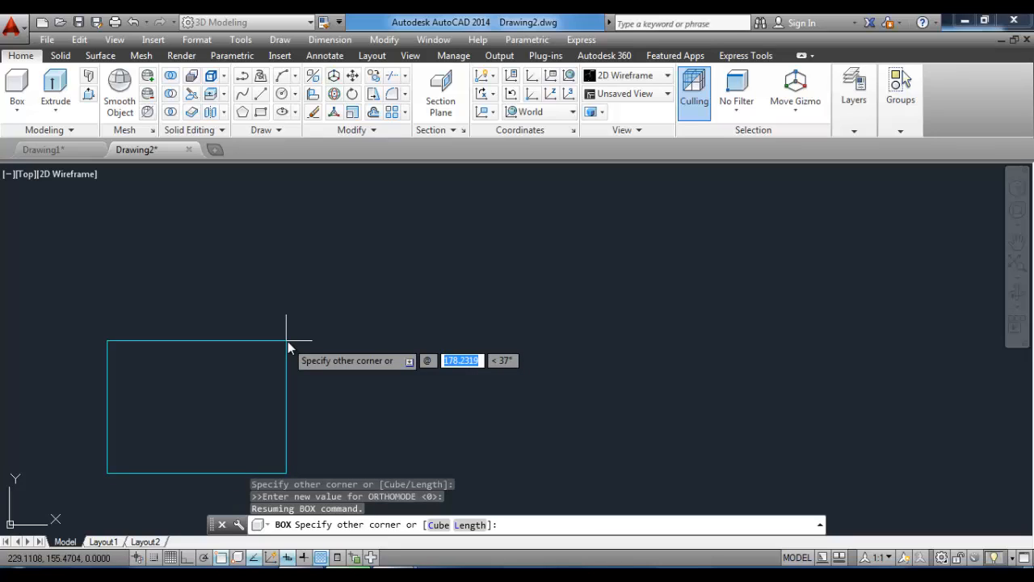
{"action": "type", "text": "75"}
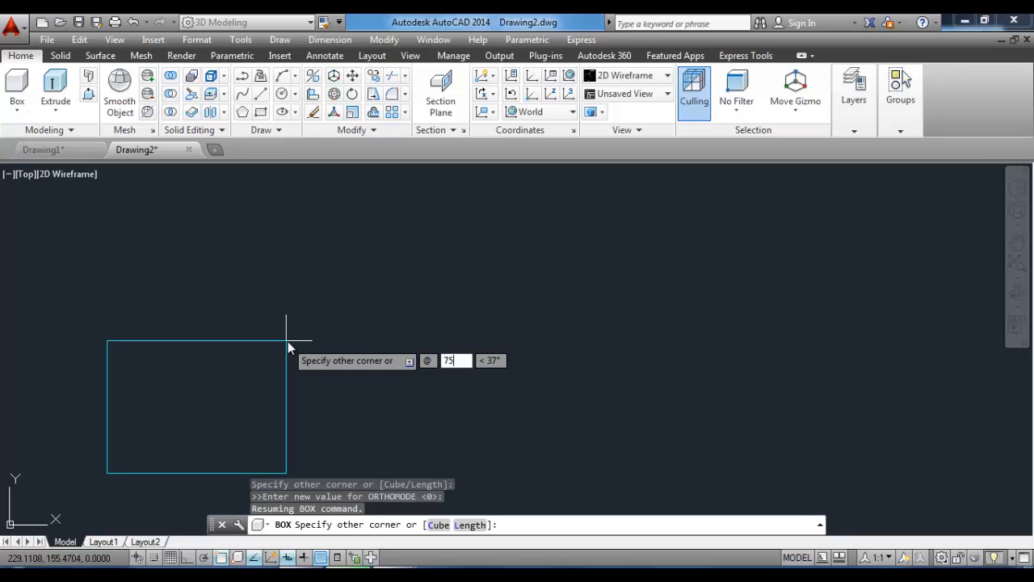
{"action": "key", "text": "Tab"}
{"action": "type", "text": "50"}
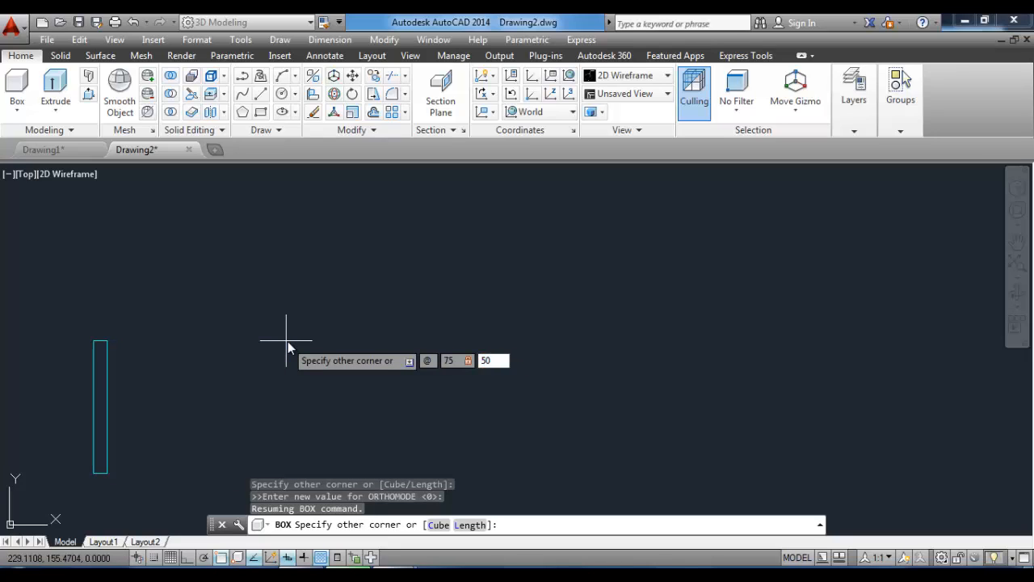
{"action": "key", "text": "Return"}
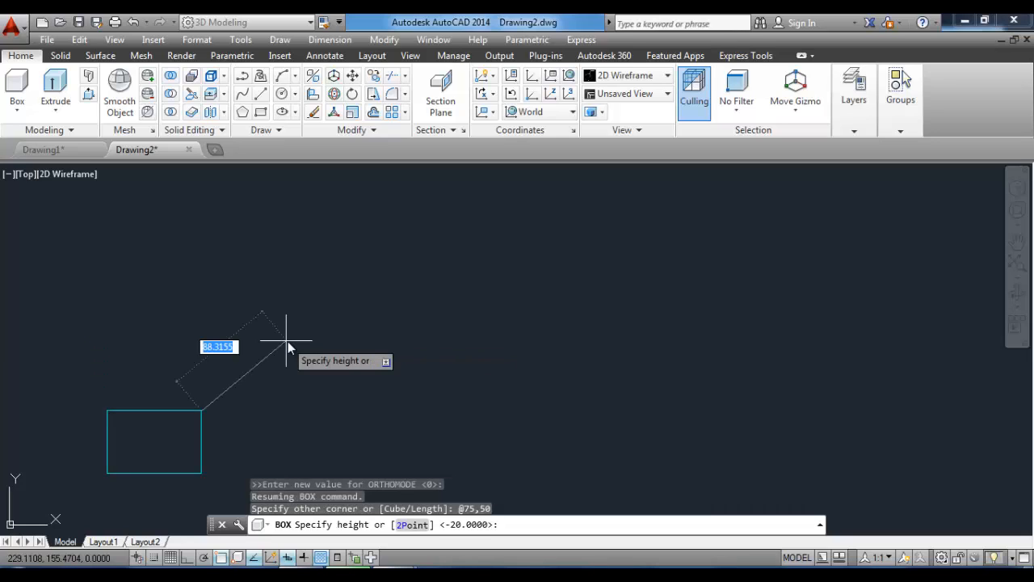
{"action": "type", "text": "15"}
{"action": "key", "text": "Return"}
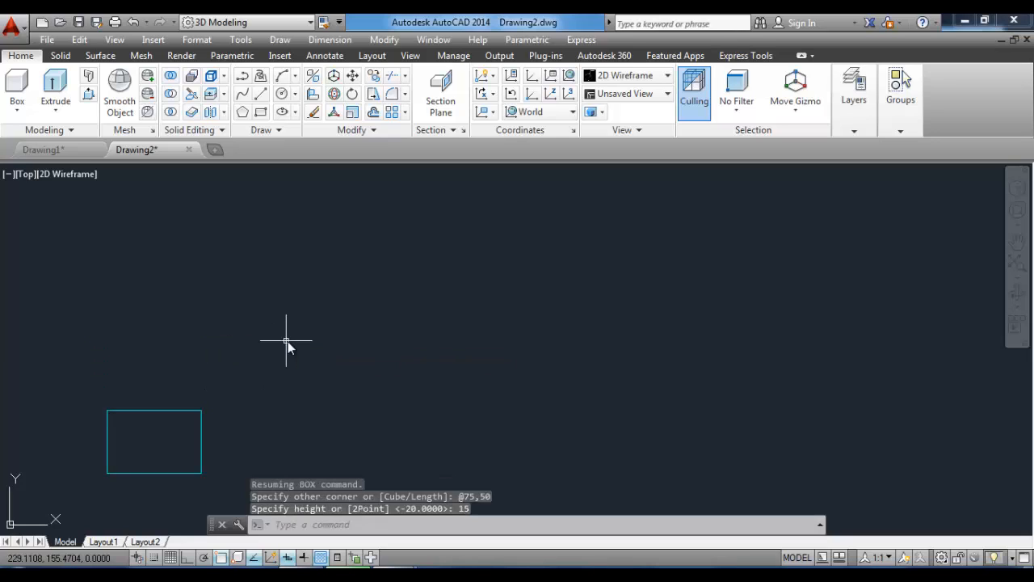
In the SE Isometric view, create a 40-high cylinder centered on the midpoint of the box's far bottom short edge, its radius reaching that edge's endpoint.
{"action": "left_click", "coordinate": [26, 174]}
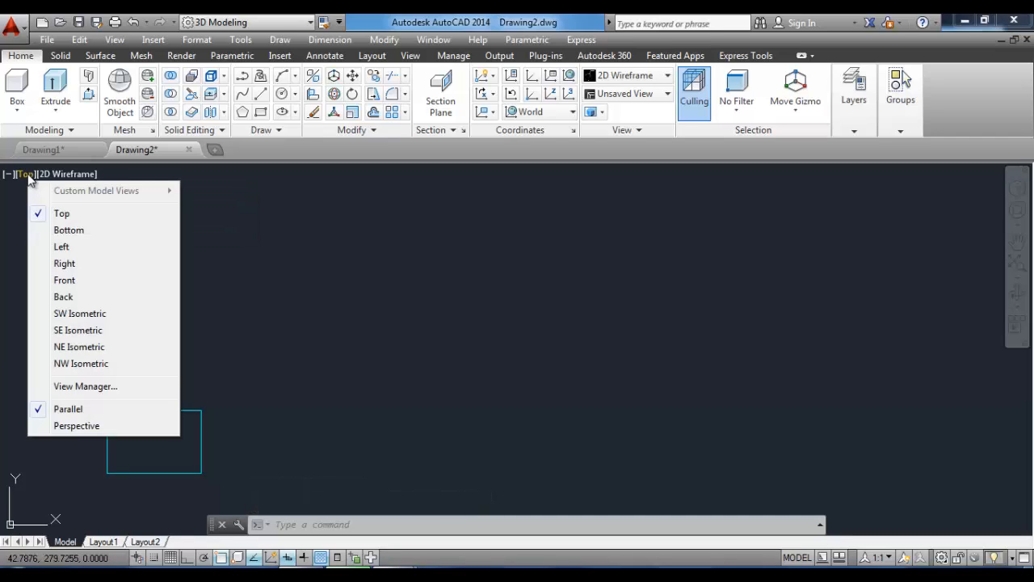
{"action": "left_click", "coordinate": [78, 330]}
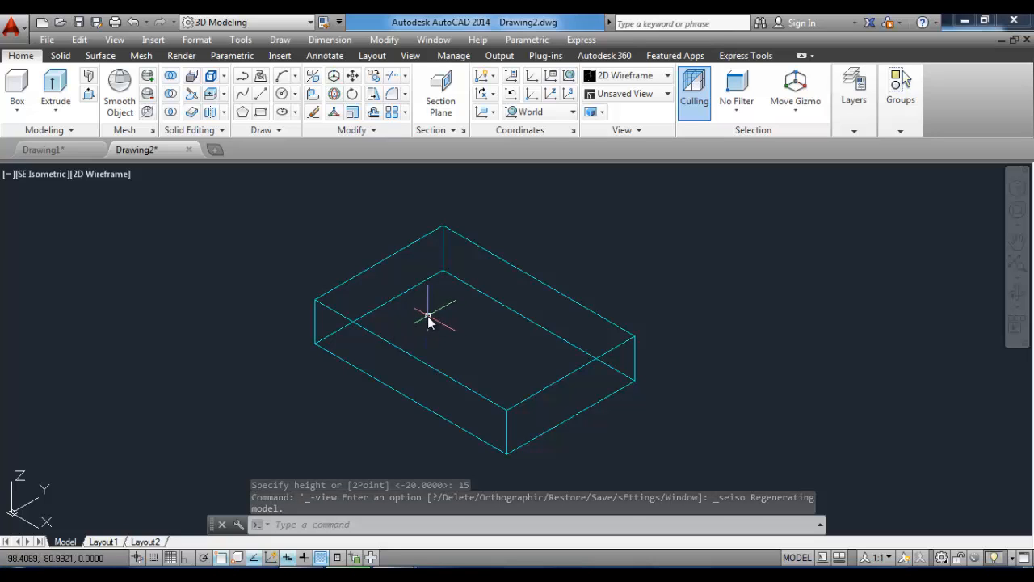
{"action": "left_click", "coordinate": [17, 108]}
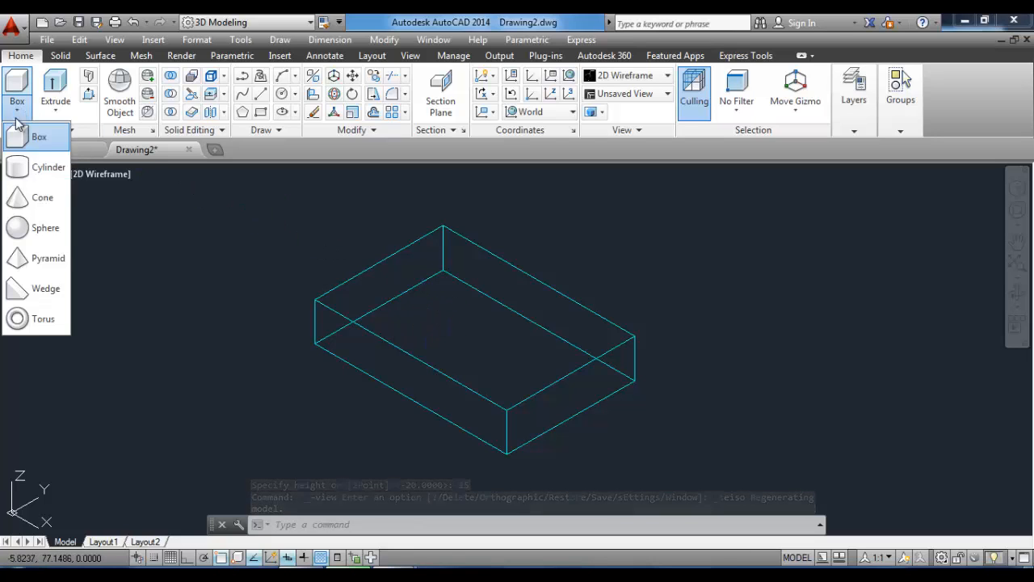
{"action": "left_click", "coordinate": [42, 169]}
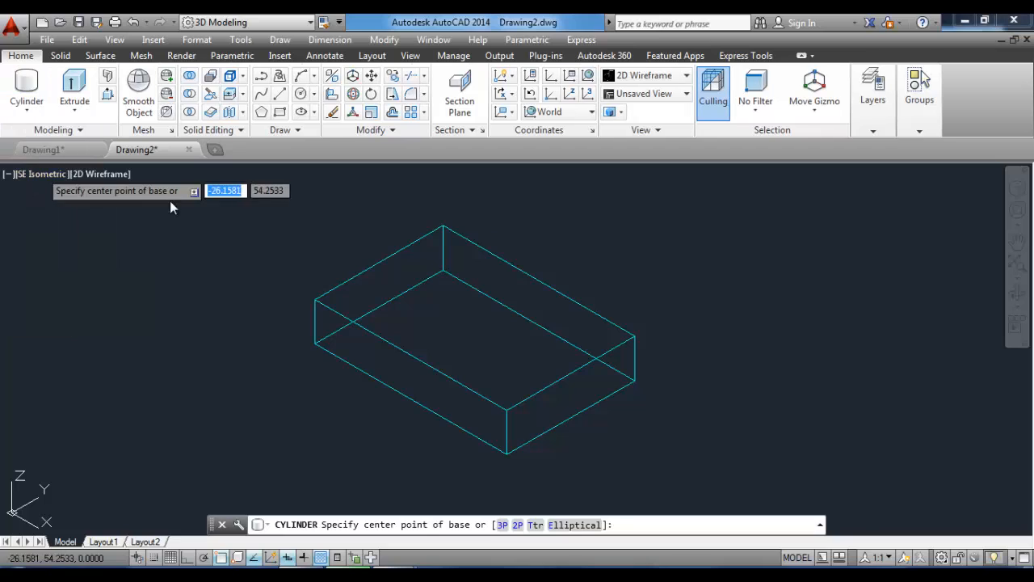
{"action": "right_click", "coordinate": [261, 241], "text": "shift"}
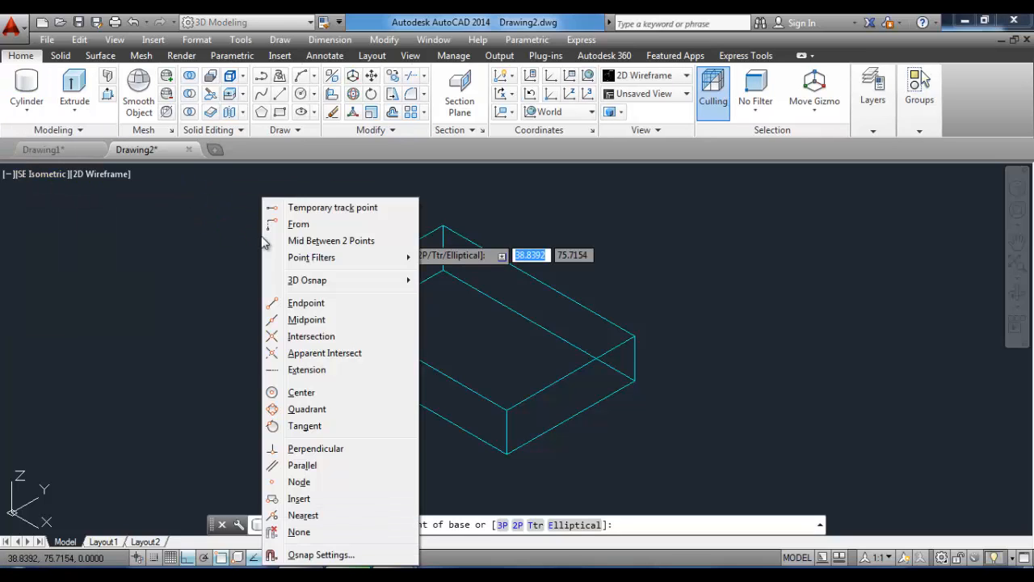
{"action": "left_click", "coordinate": [321, 321]}
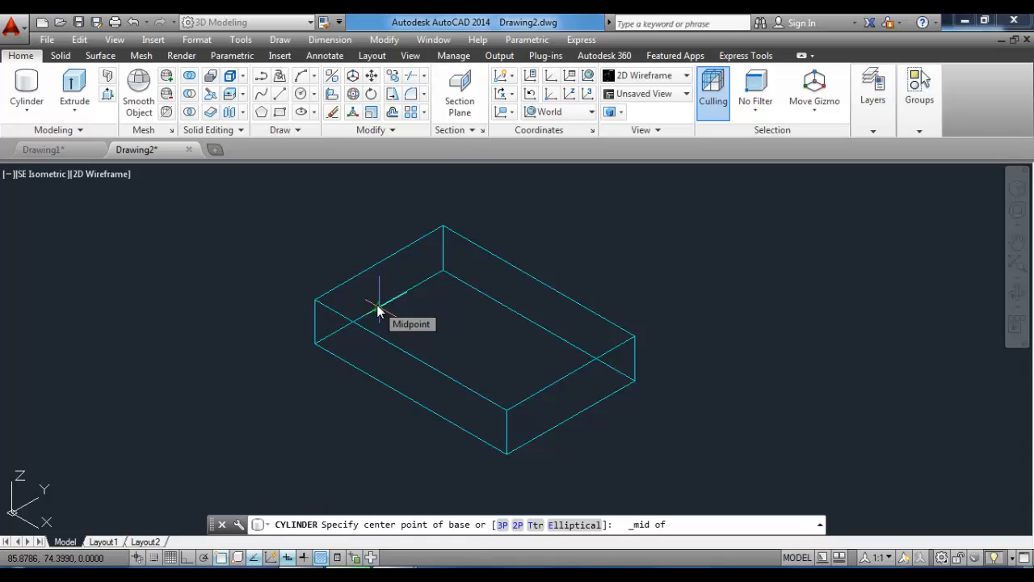
{"action": "left_click", "coordinate": [377, 307]}
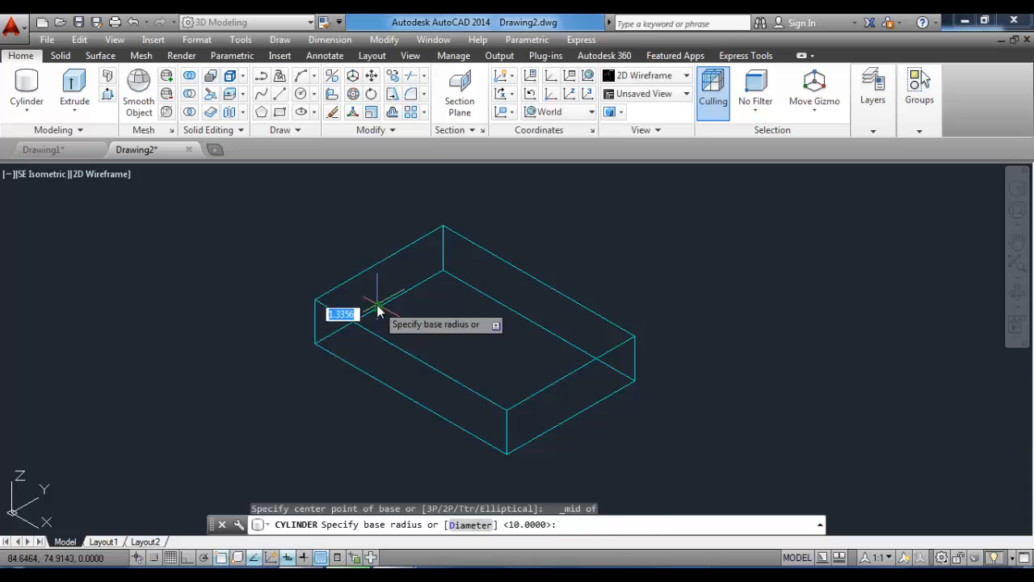
{"action": "left_click", "coordinate": [442, 276]}
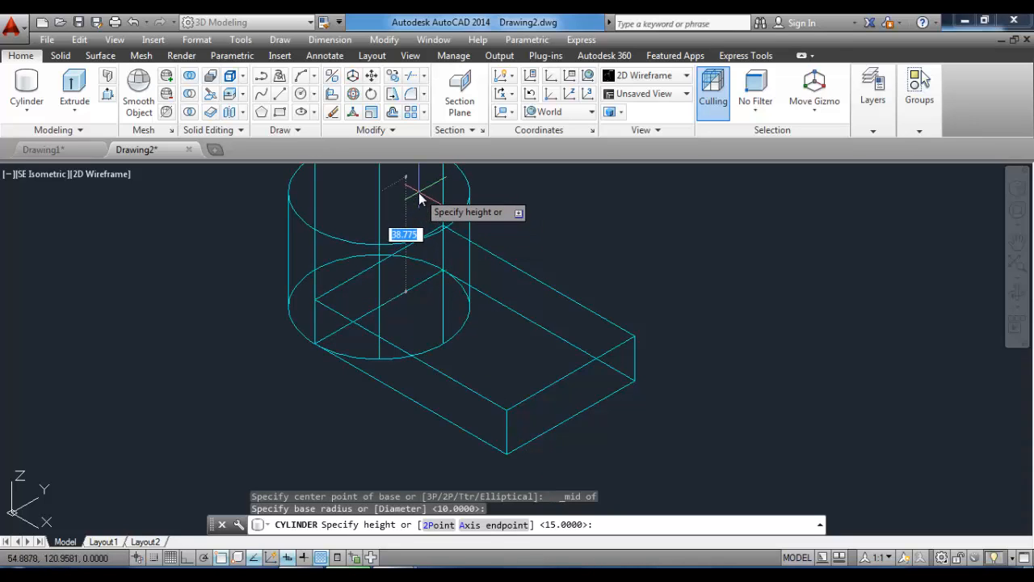
{"action": "type", "text": "40"}
{"action": "key", "text": "Return"}
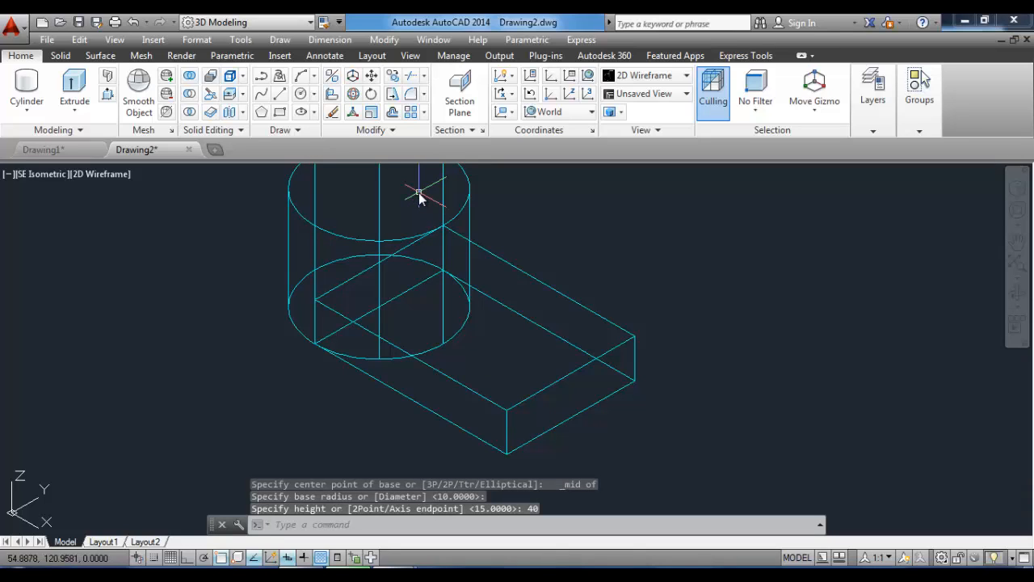
Combine the box and the cylinder into one solid with Union.
{"action": "middle_click_drag", "start_coordinate": [465, 229], "coordinate": [455, 255]}
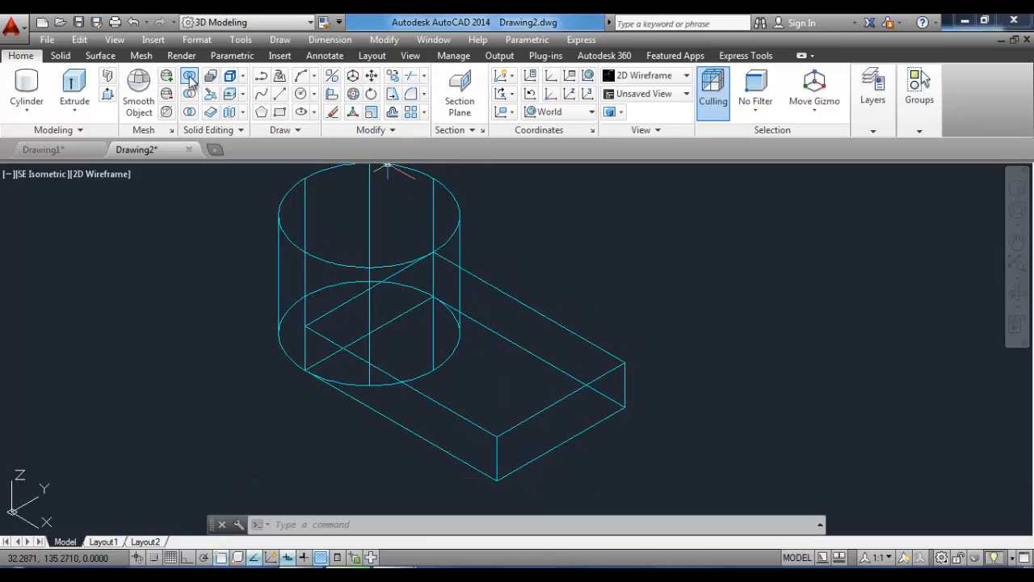
{"action": "left_click", "coordinate": [190, 78]}
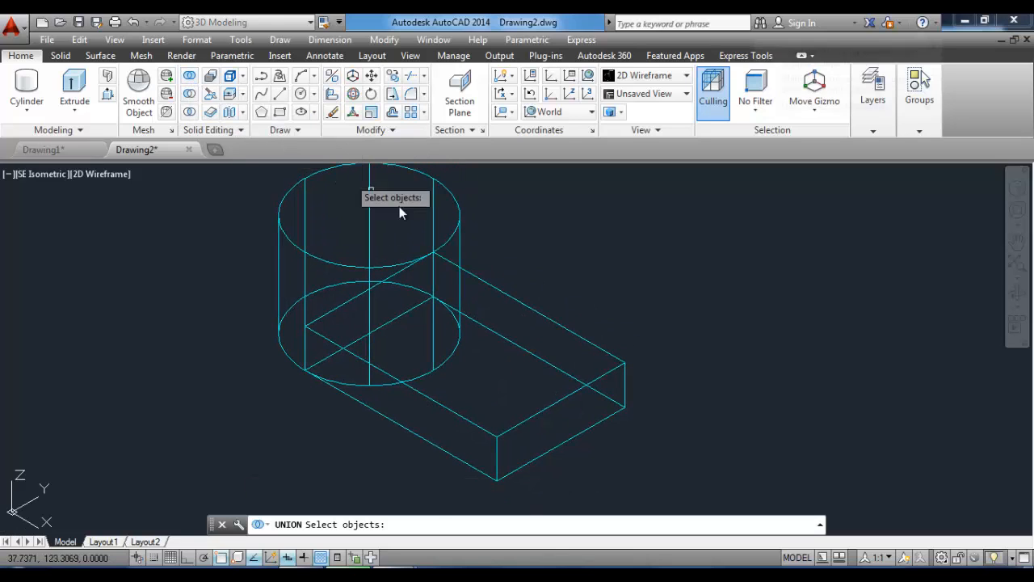
{"action": "left_click", "coordinate": [491, 286]}
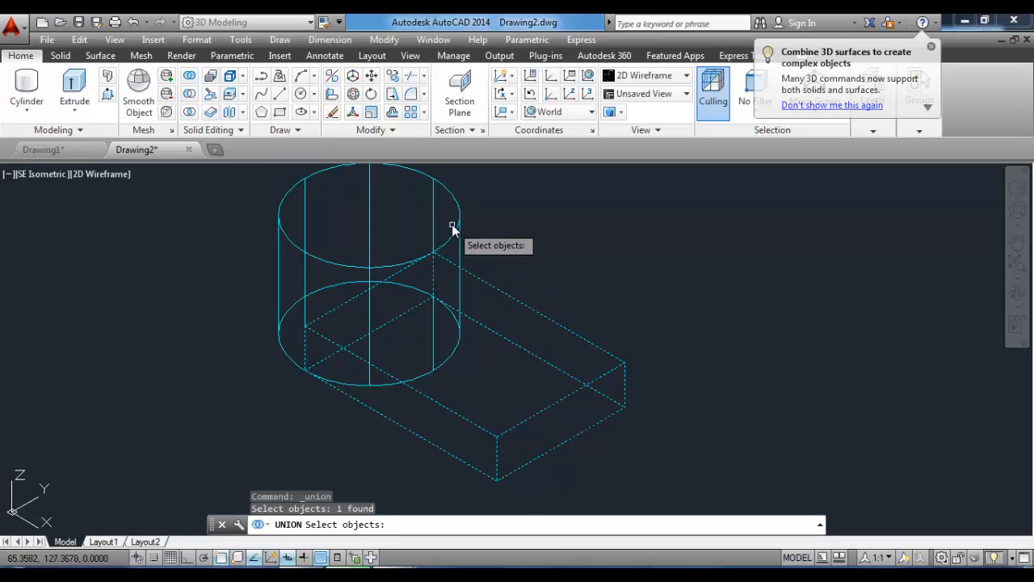
{"action": "left_click", "coordinate": [458, 219]}
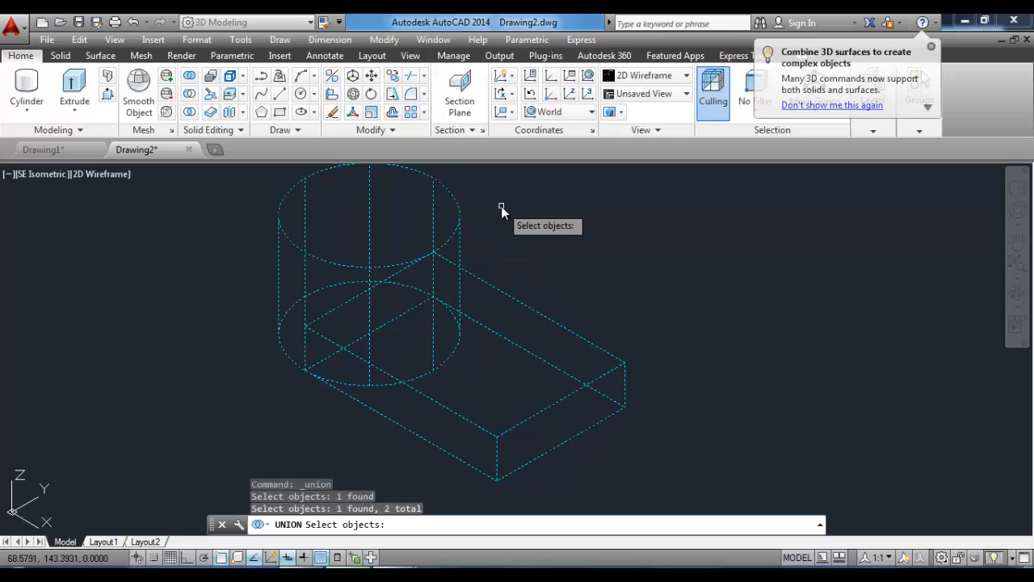
{"action": "key", "text": "Return"}
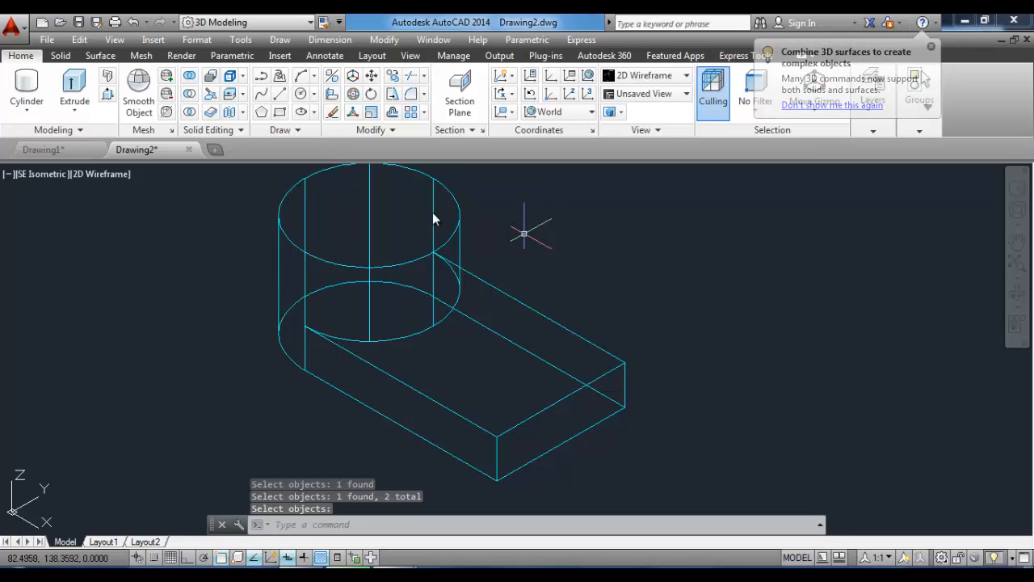
Create a cylinder centered on the large cylinder's top face with a radius of 15 and a height of -50.
{"action": "left_click", "coordinate": [31, 87]}
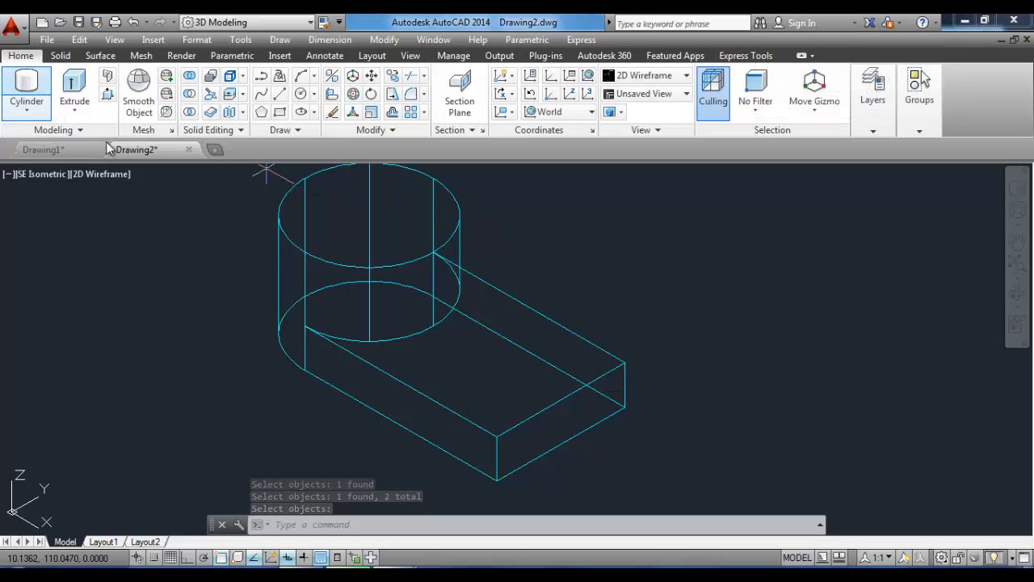
{"action": "right_click", "coordinate": [252, 259], "text": "shift"}
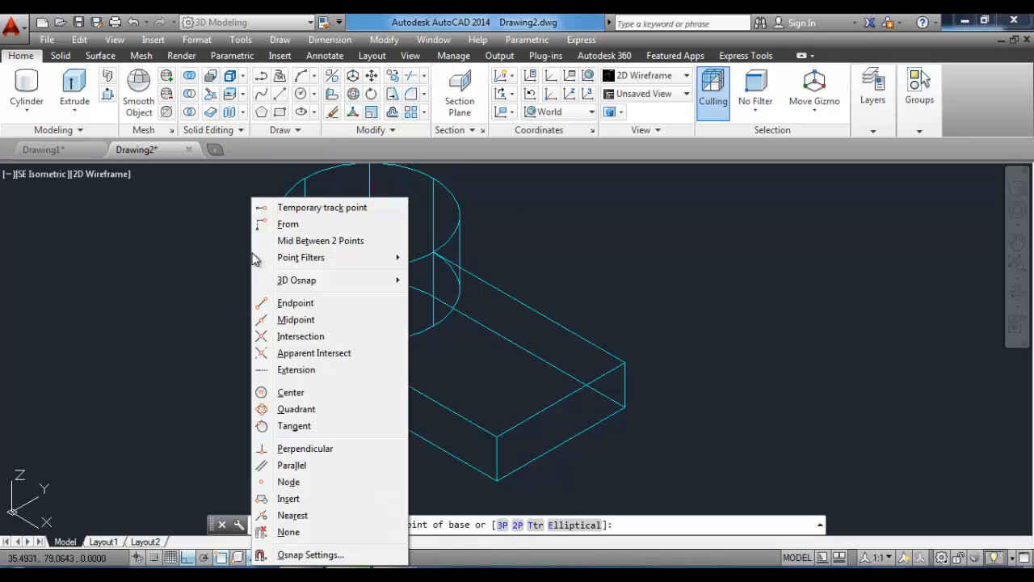
{"action": "left_click", "coordinate": [318, 403]}
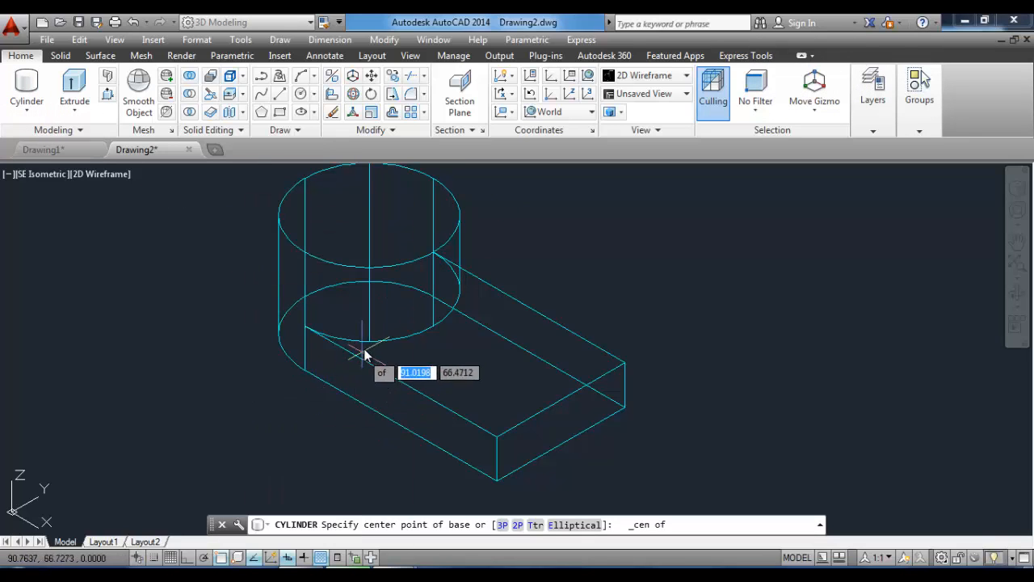
{"action": "left_click", "coordinate": [370, 219]}
{"action": "type", "text": "15"}
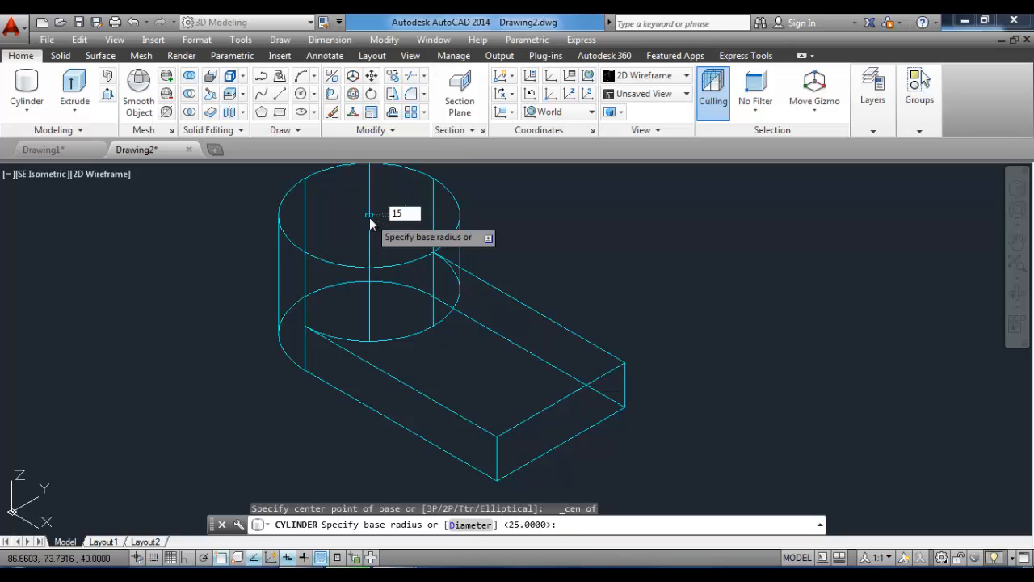
{"action": "key", "text": "Return"}
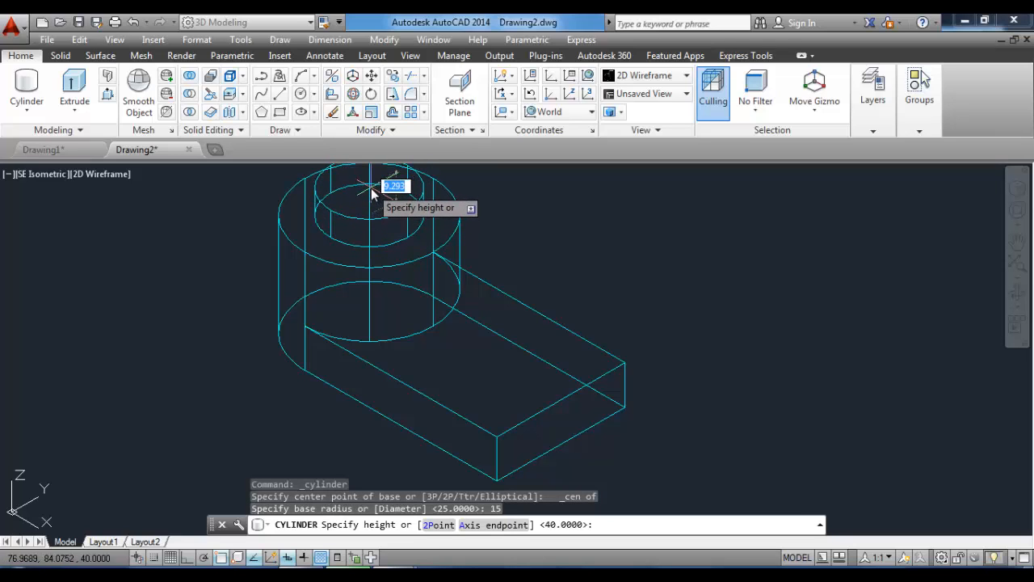
{"action": "type", "text": "-50"}
{"action": "key", "text": "Return"}
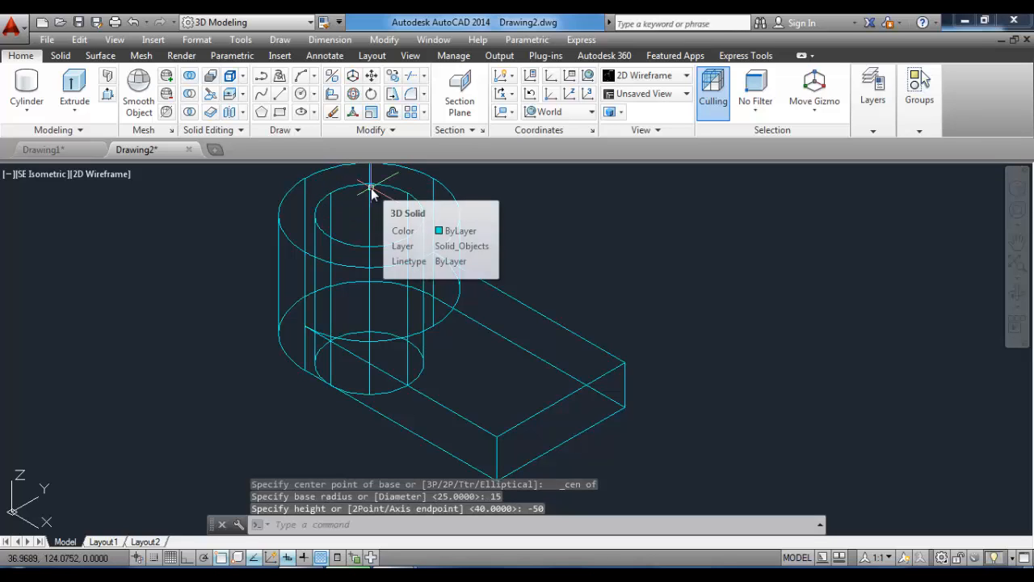
Subtract the radius 15 cylinder from the combined solid to bore a hole through the large cylinder.
{"action": "left_click", "coordinate": [189, 95]}
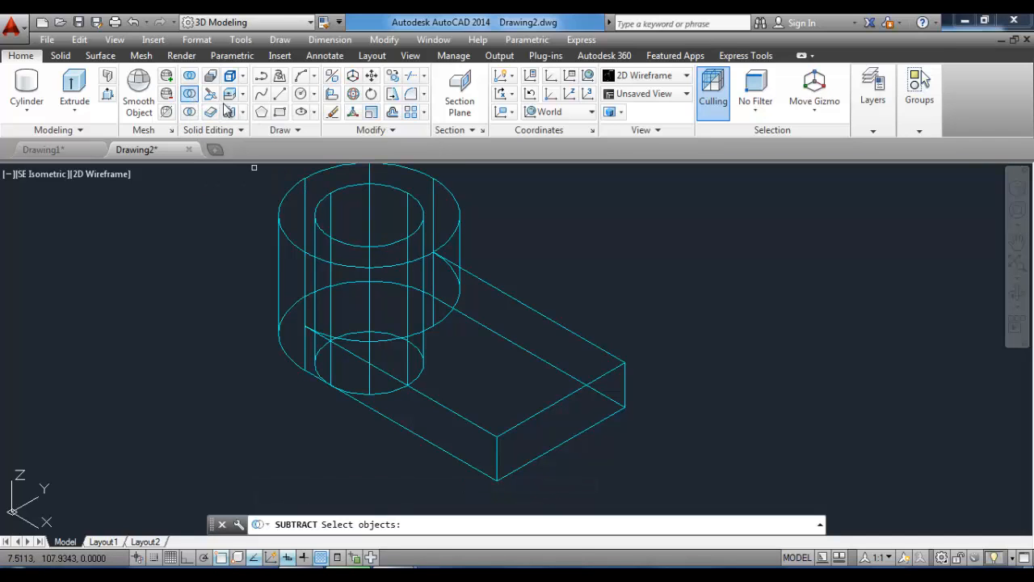
{"action": "left_click", "coordinate": [492, 287]}
{"action": "key", "text": "Return"}
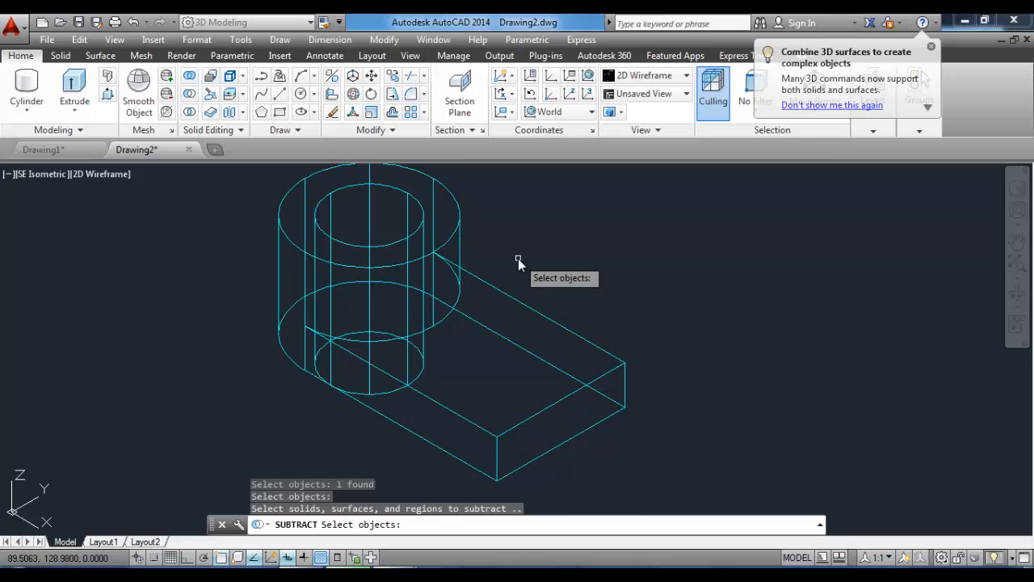
{"action": "left_click", "coordinate": [413, 232]}
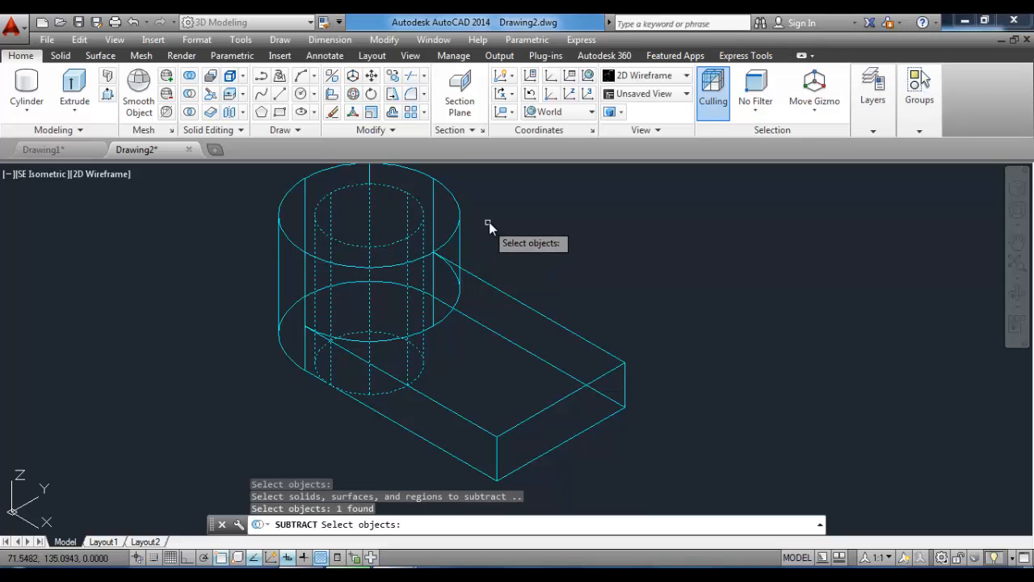
{"action": "key", "text": "Return"}
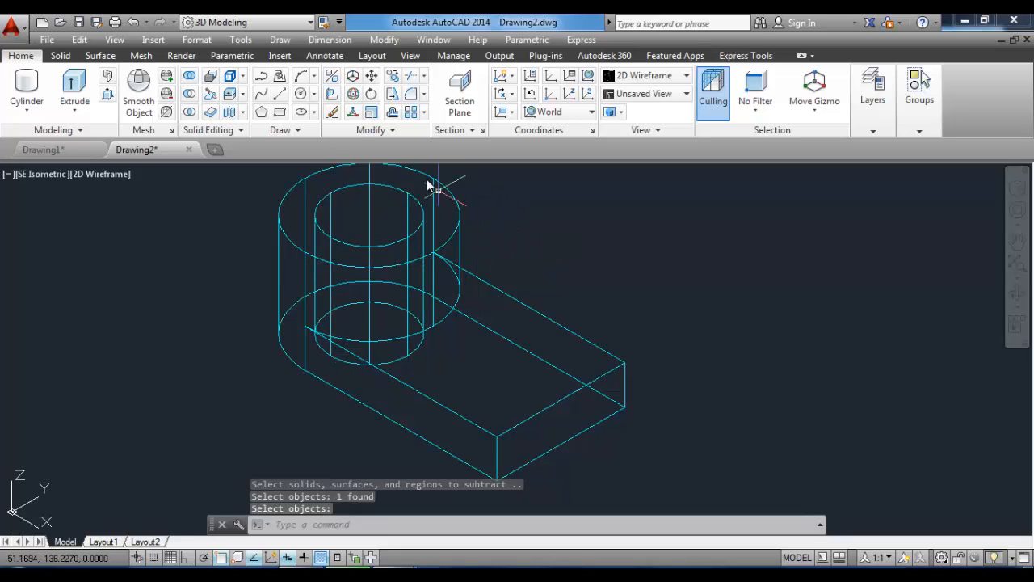
View the bored solid in the Conceptual visual style and return to 2D Wireframe.
{"action": "left_click", "coordinate": [414, 60]}
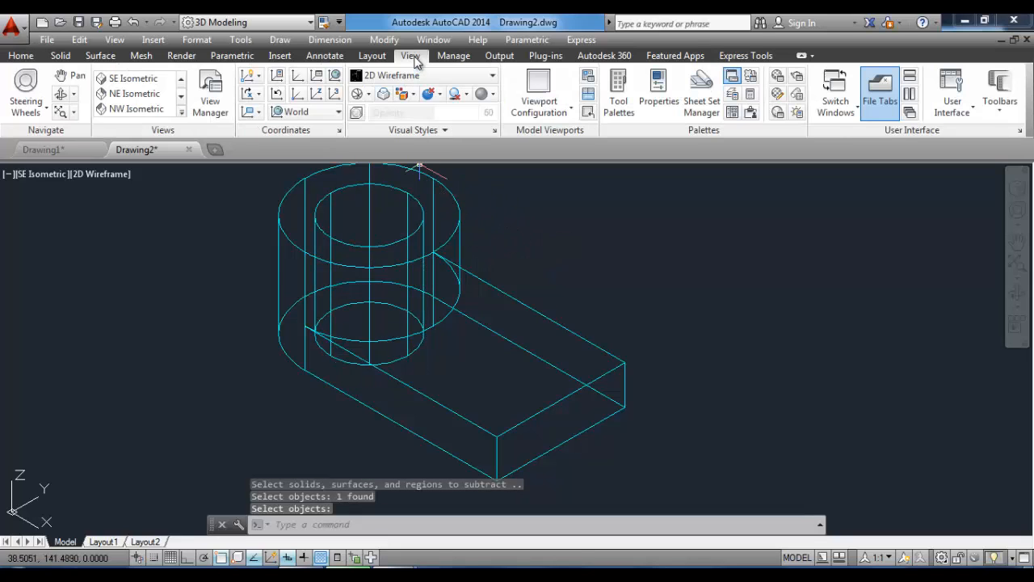
{"action": "left_click", "coordinate": [492, 77]}
{"action": "left_click", "coordinate": [451, 119]}
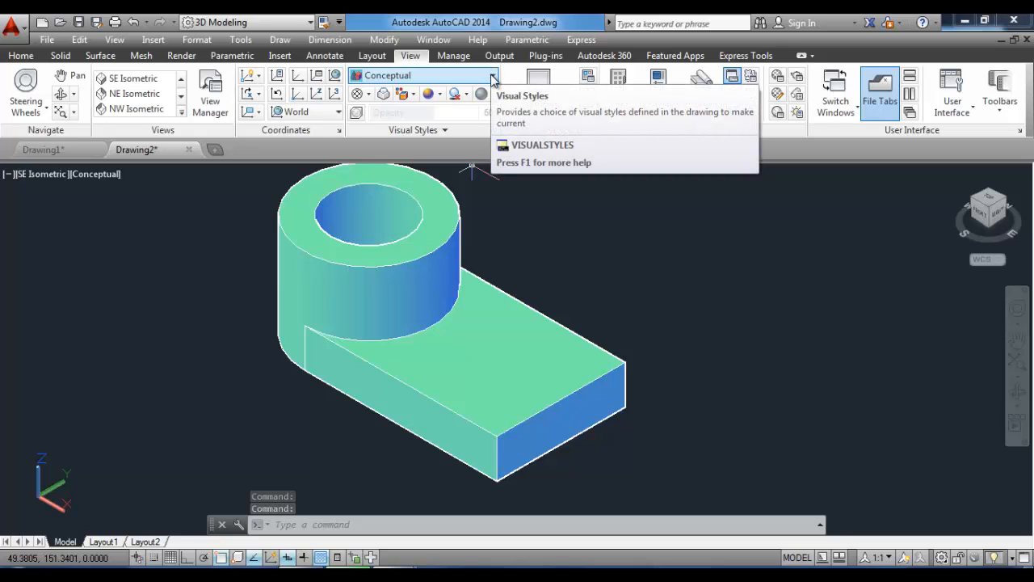
{"action": "left_click", "coordinate": [492, 78]}
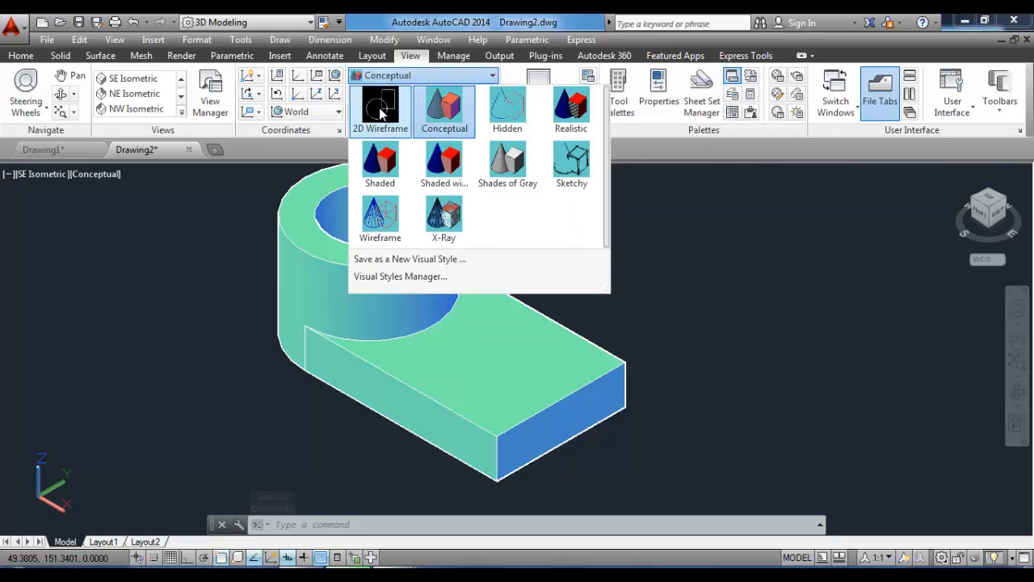
{"action": "left_click", "coordinate": [382, 113]}
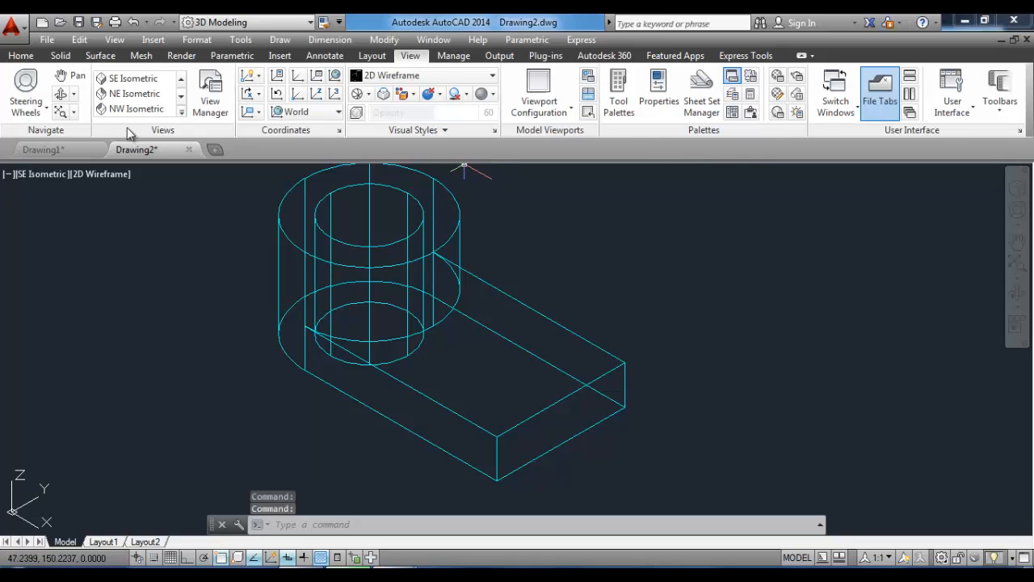
Create a cylinder with radius 10 and height -50, its center offset @-30,25 from the nearest top corner of the base plate.
{"action": "left_click", "coordinate": [21, 55]}
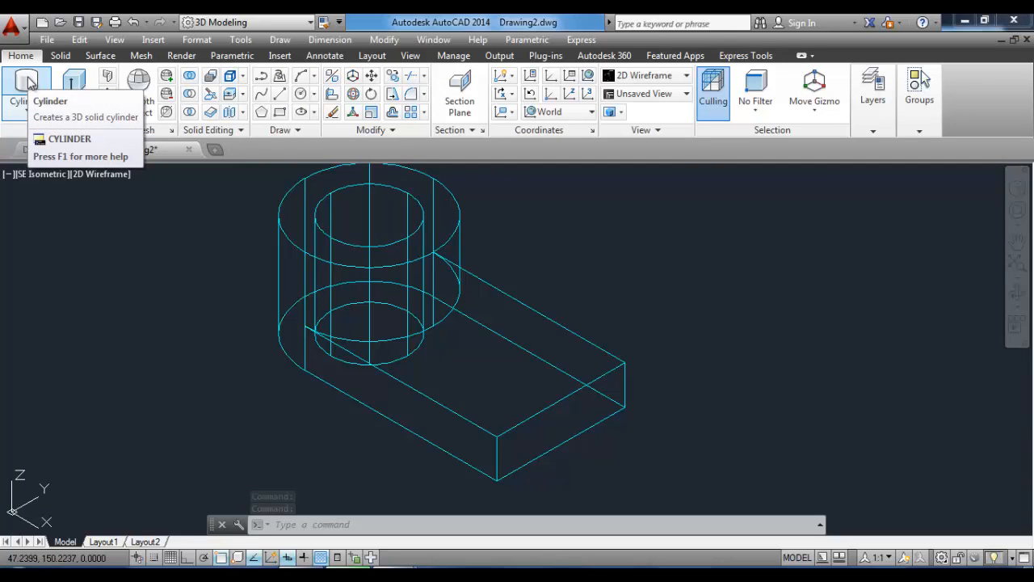
{"action": "left_click", "coordinate": [27, 82]}
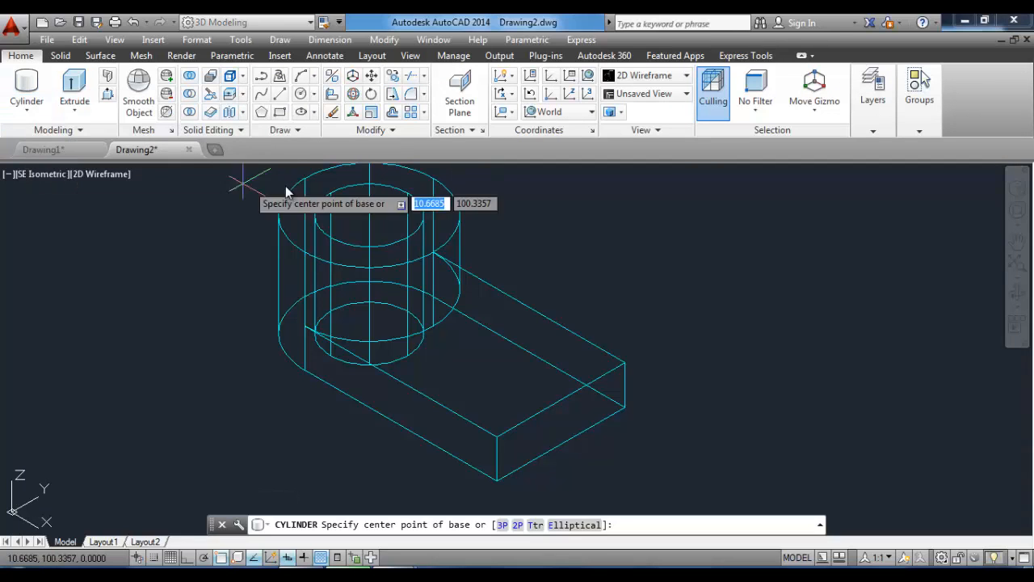
{"action": "right_click", "coordinate": [369, 230], "text": "shift"}
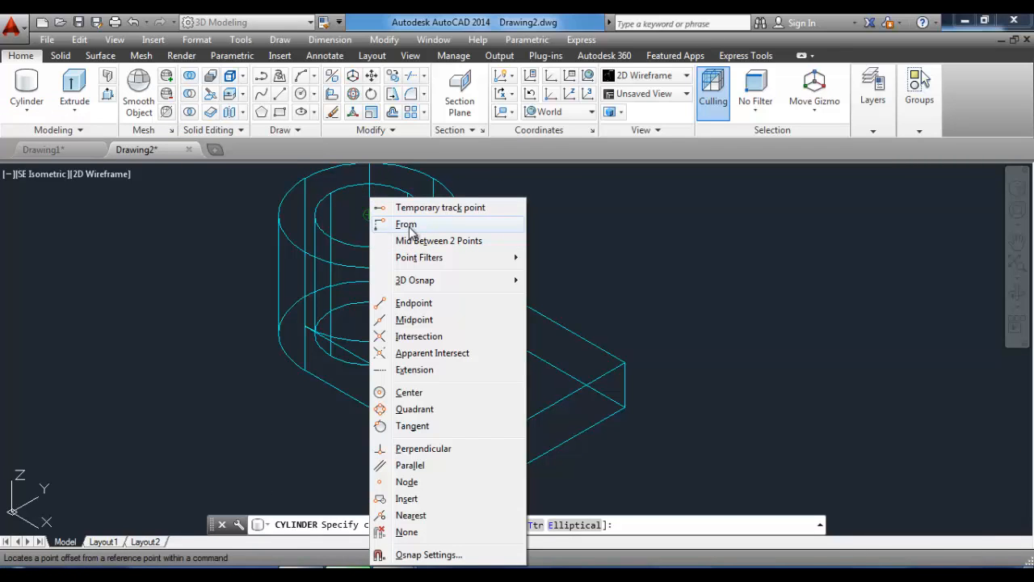
{"action": "left_click", "coordinate": [407, 224]}
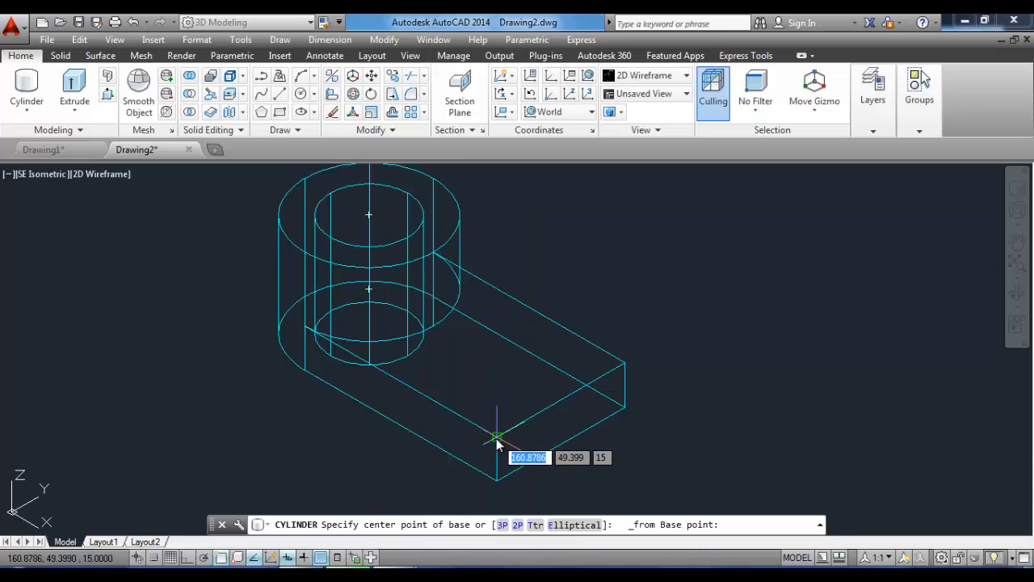
{"action": "left_click", "coordinate": [496, 439]}
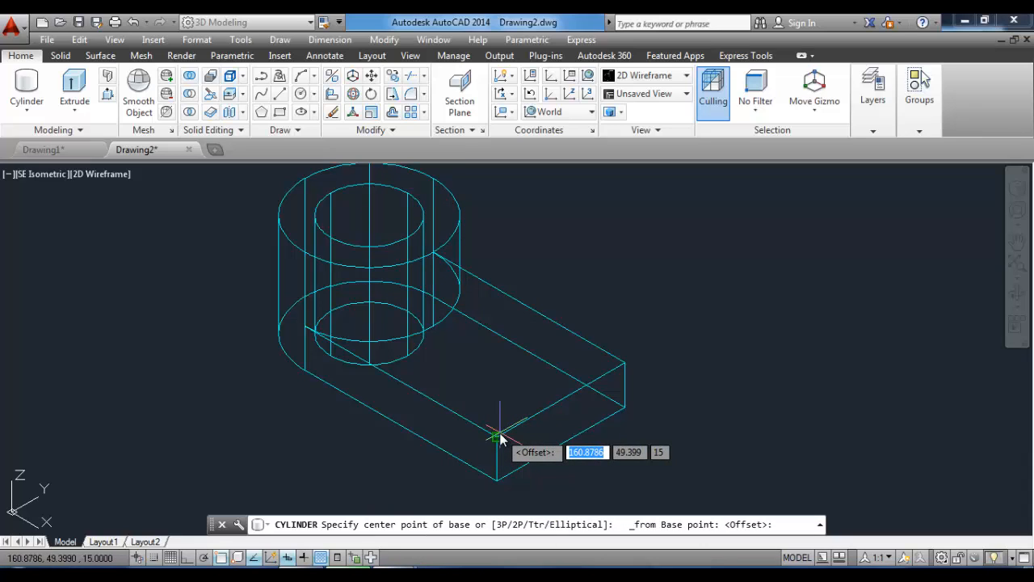
{"action": "type", "text": "@"}
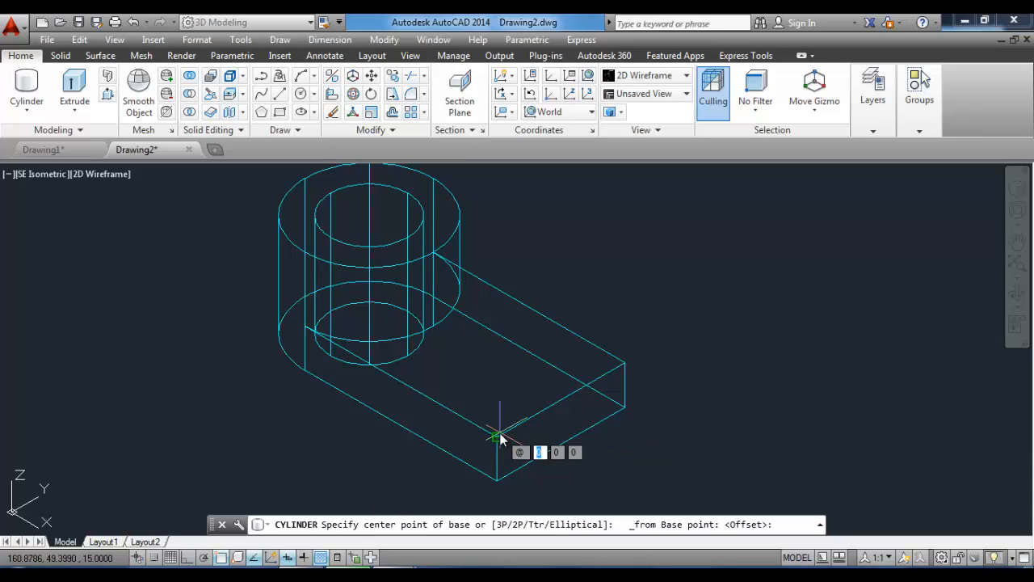
{"action": "type", "text": "-30"}
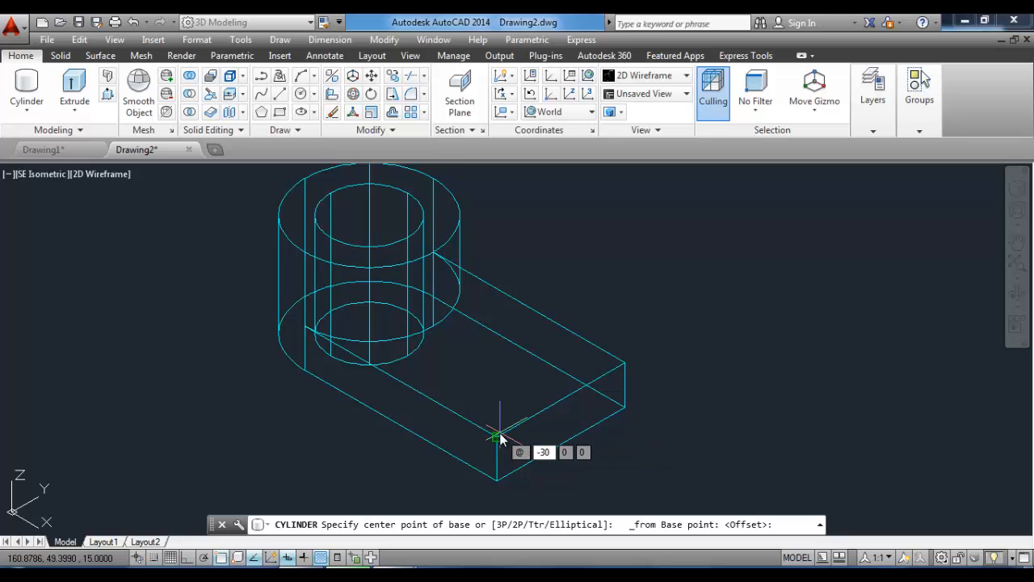
{"action": "key", "text": "Tab"}
{"action": "type", "text": "25"}
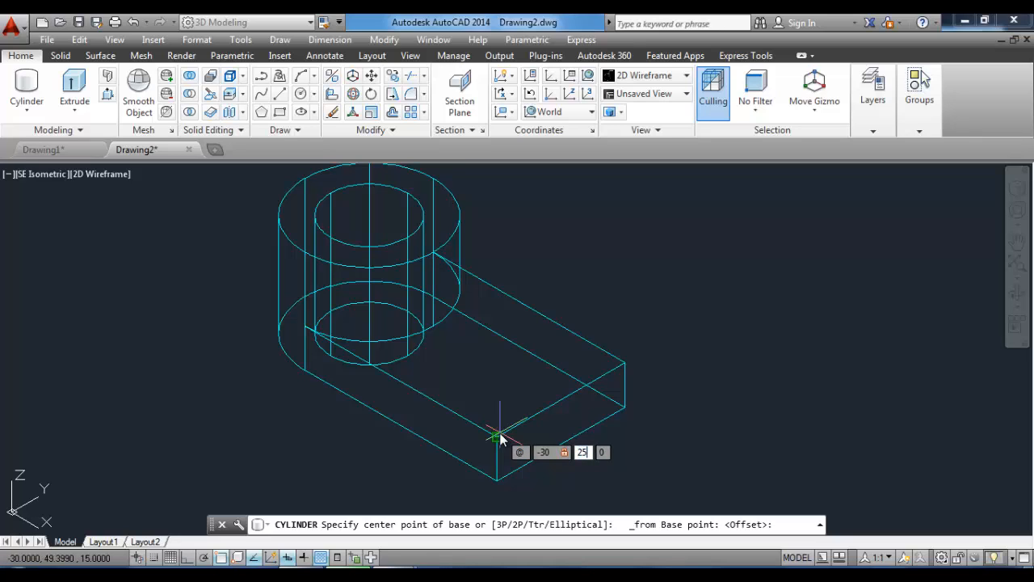
{"action": "key", "text": "Return"}
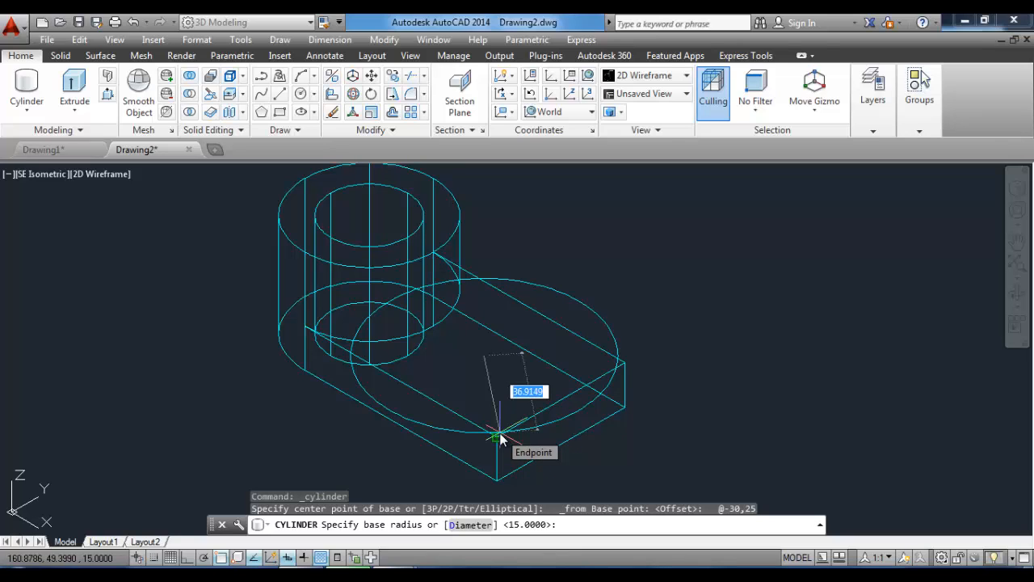
{"action": "type", "text": "10"}
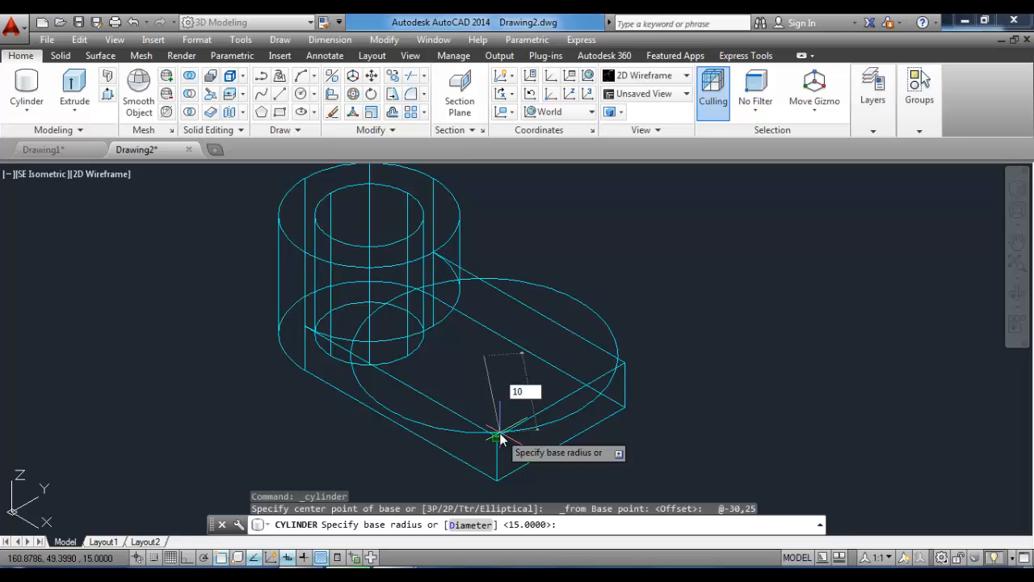
{"action": "key", "text": "Return"}
{"action": "scroll", "coordinate": [501, 439], "scroll_direction": "down", "scroll_amount": 2}
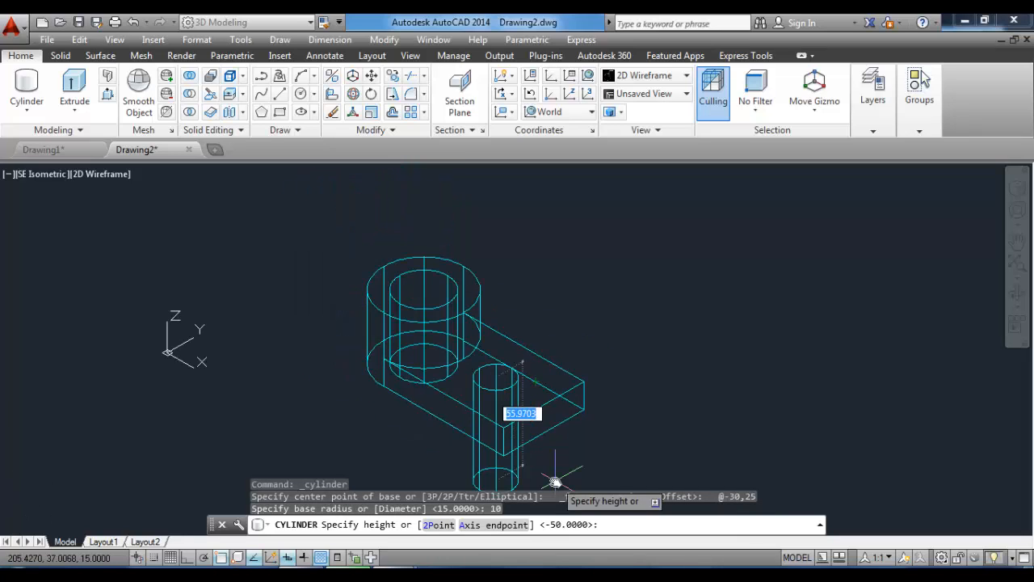
{"action": "key", "text": "Return"}
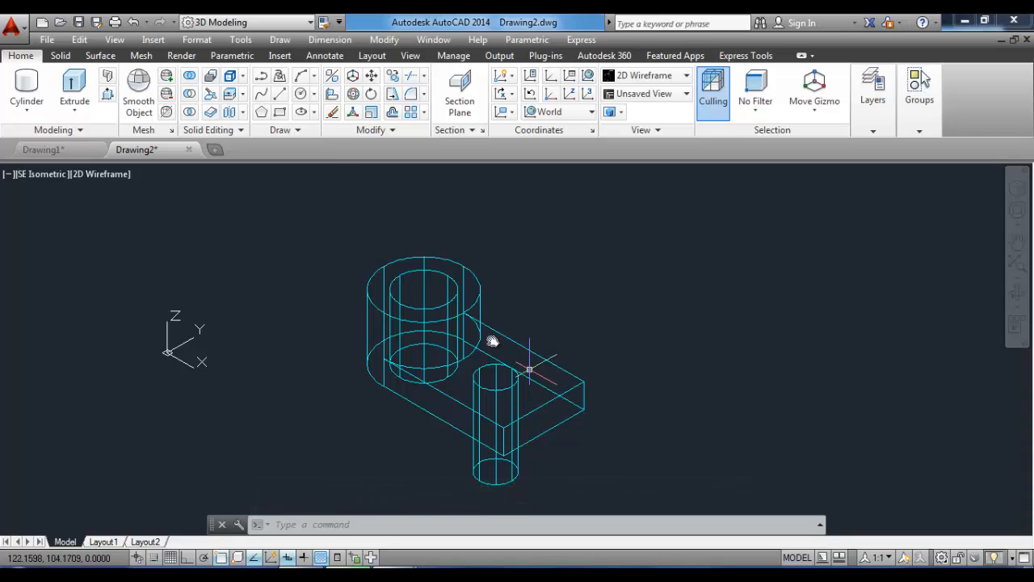
Subtract the radius 10 cylinder from the solid to cut a hole through the base plate.
{"action": "left_click", "coordinate": [208, 75]}
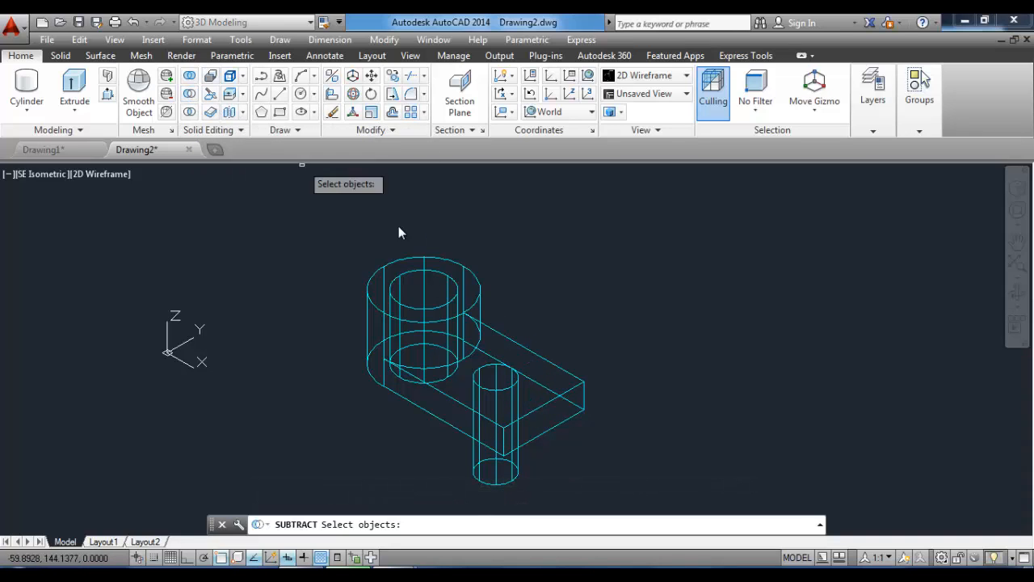
{"action": "left_click", "coordinate": [579, 386]}
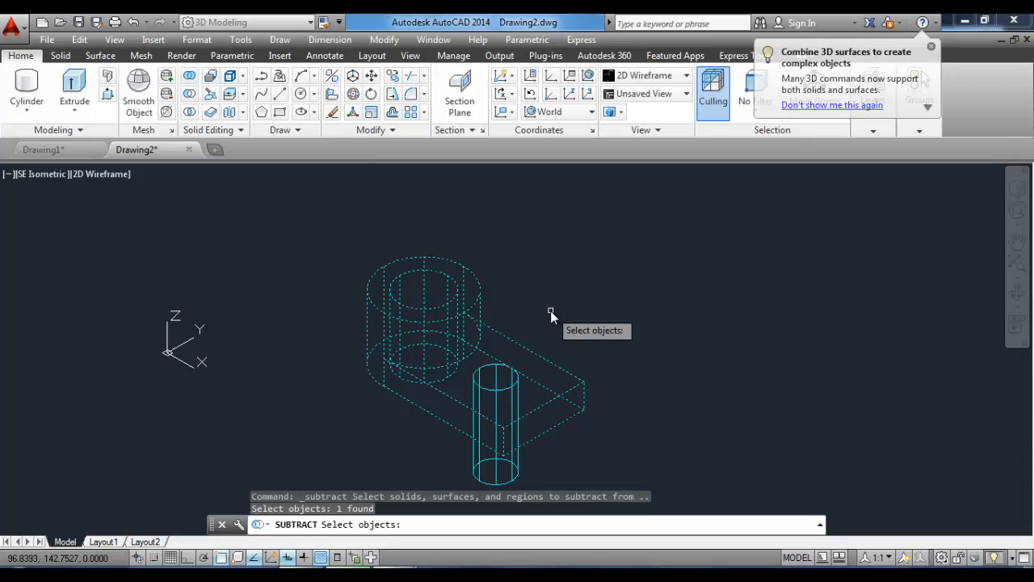
{"action": "key", "text": "Return"}
{"action": "left_click", "coordinate": [514, 384]}
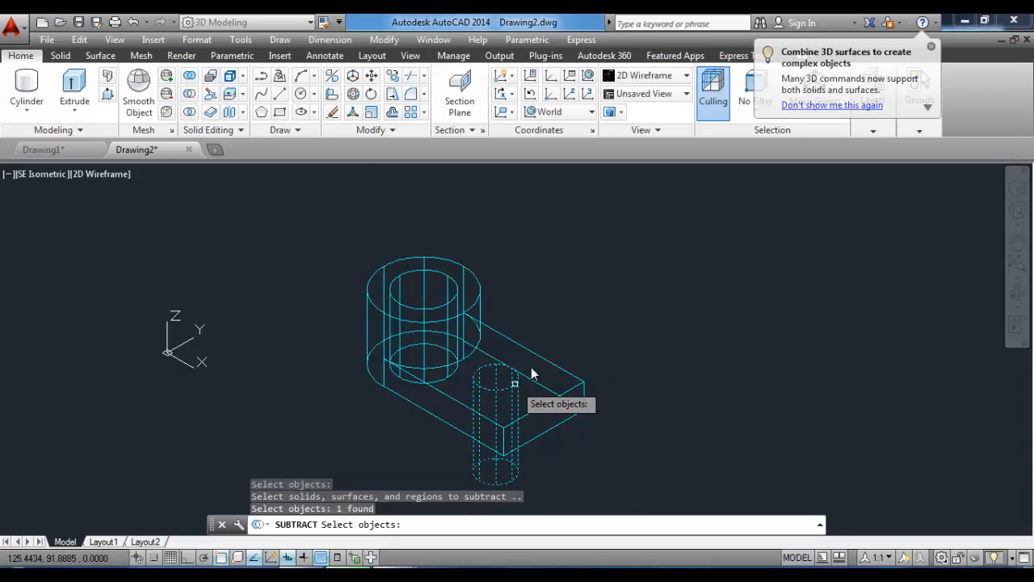
{"action": "key", "text": "Return"}
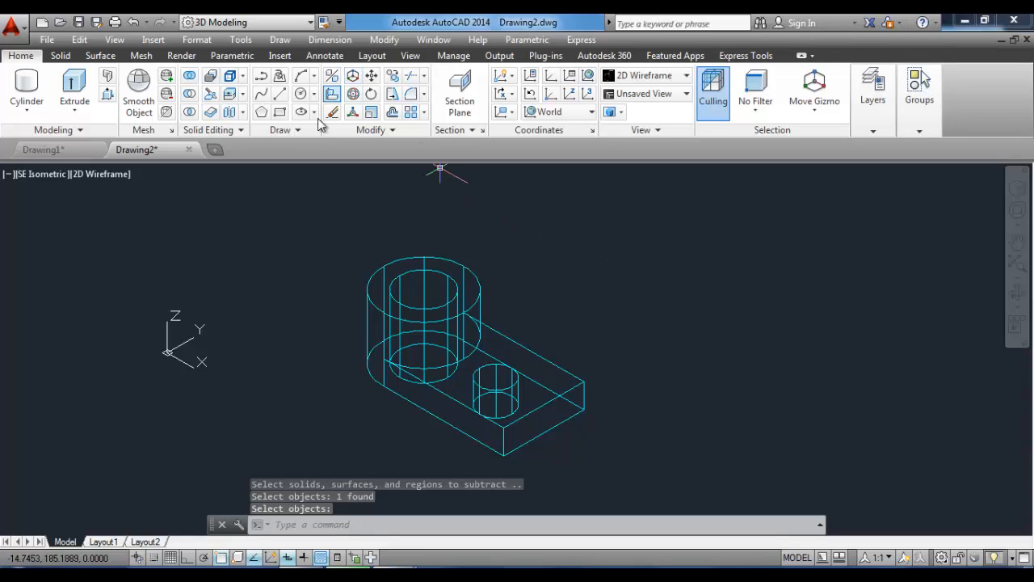
Inspect the solid with its new plate hole in the Conceptual visual style and switch back to 2D Wireframe.
{"action": "left_click", "coordinate": [118, 175]}
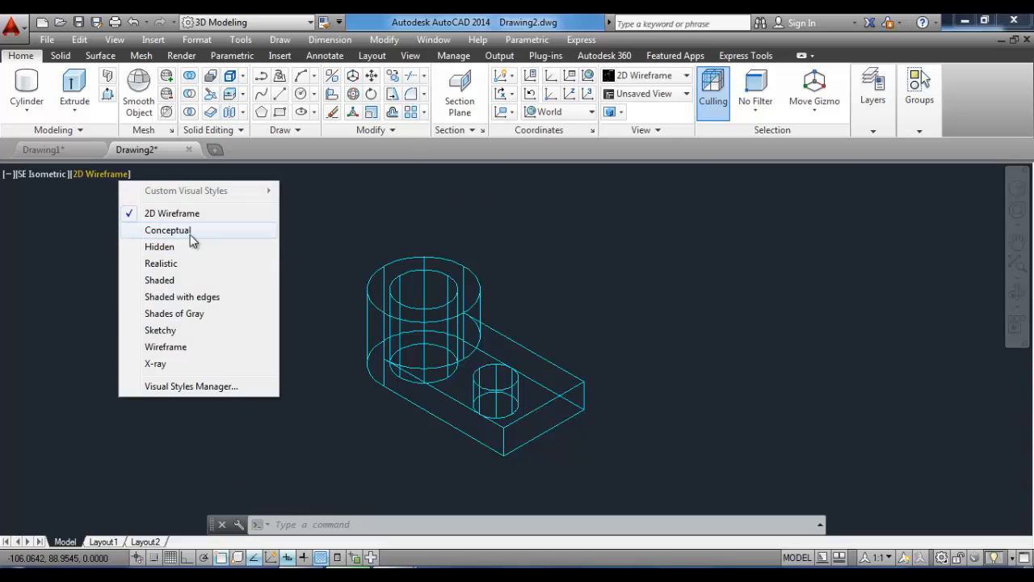
{"action": "left_click", "coordinate": [189, 232]}
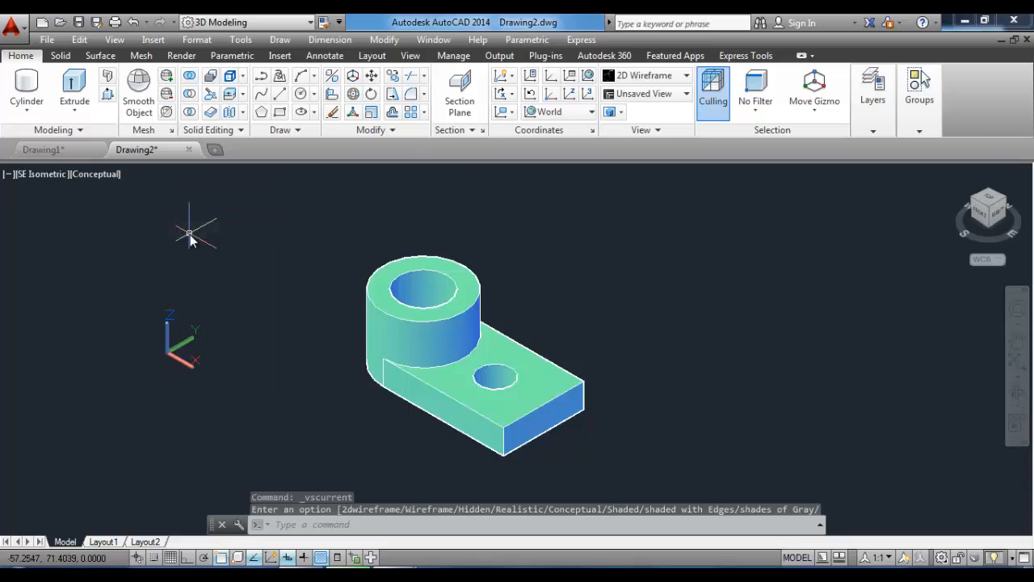
{"action": "left_click", "coordinate": [108, 175]}
{"action": "left_click", "coordinate": [138, 211]}
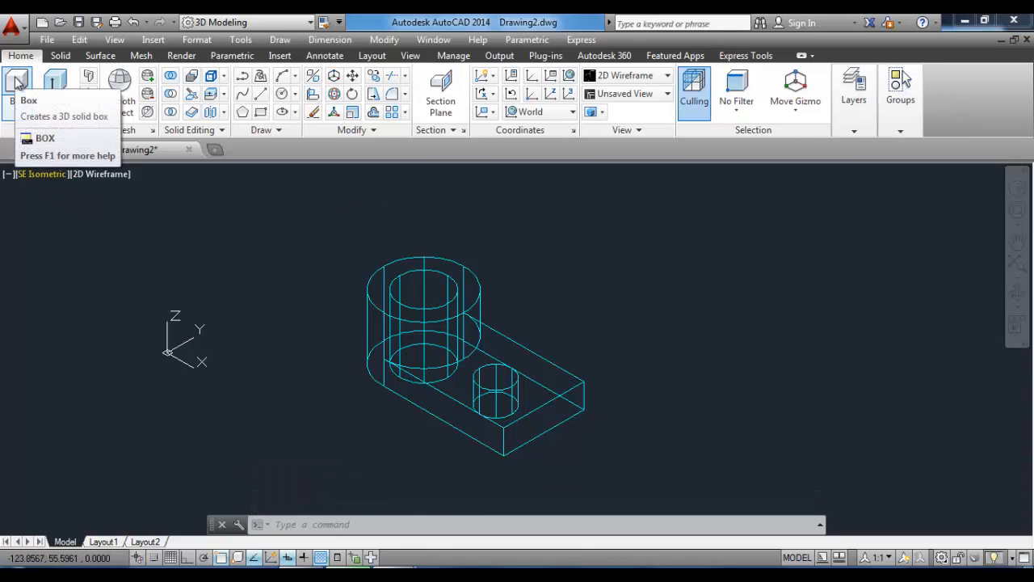
Create a box from the nearest top corner of the base plate, with opposite corner @-30,30 and height -20.
{"action": "left_click", "coordinate": [18, 81]}
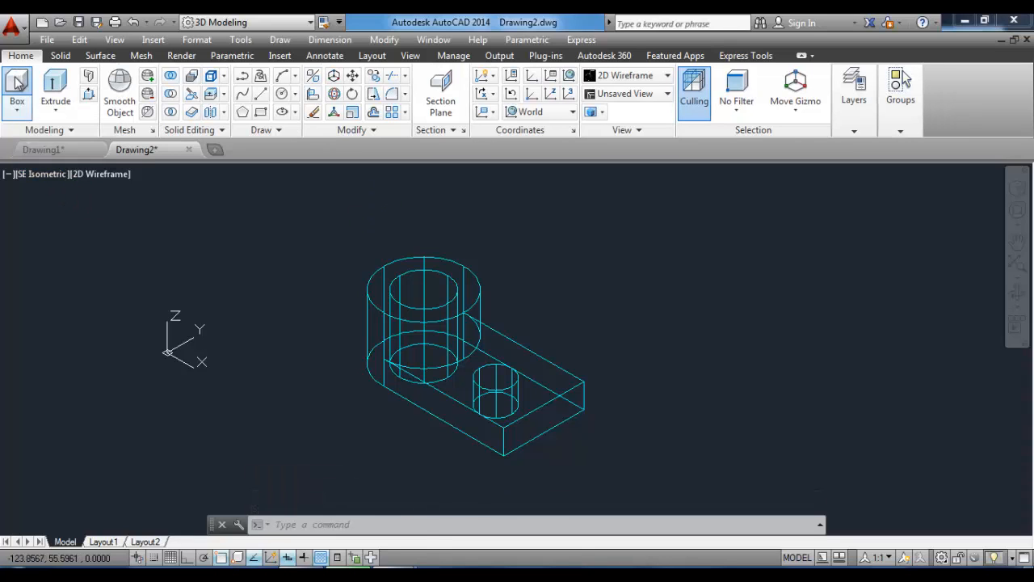
{"action": "left_click", "coordinate": [508, 436]}
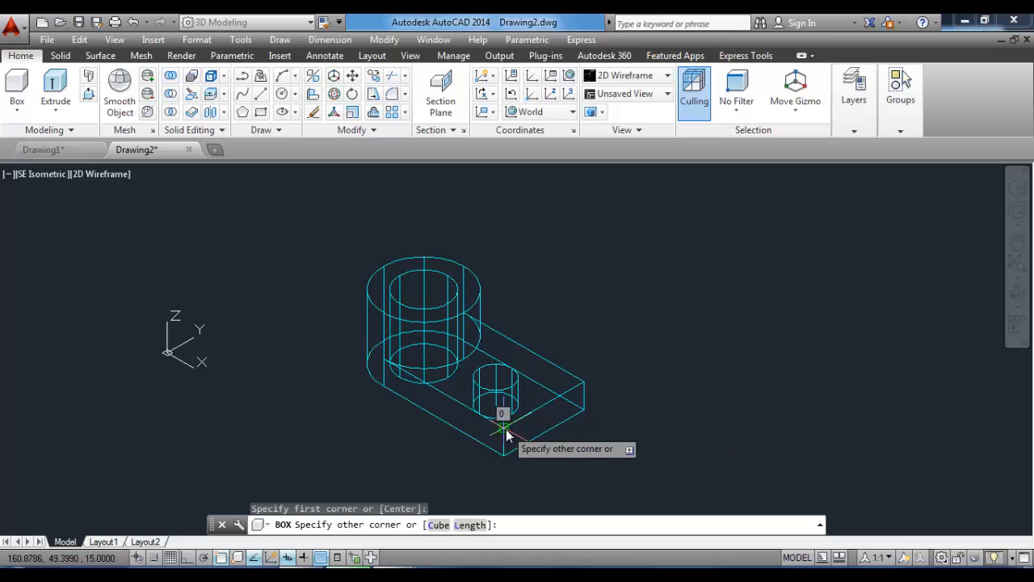
{"action": "key", "text": "F8"}
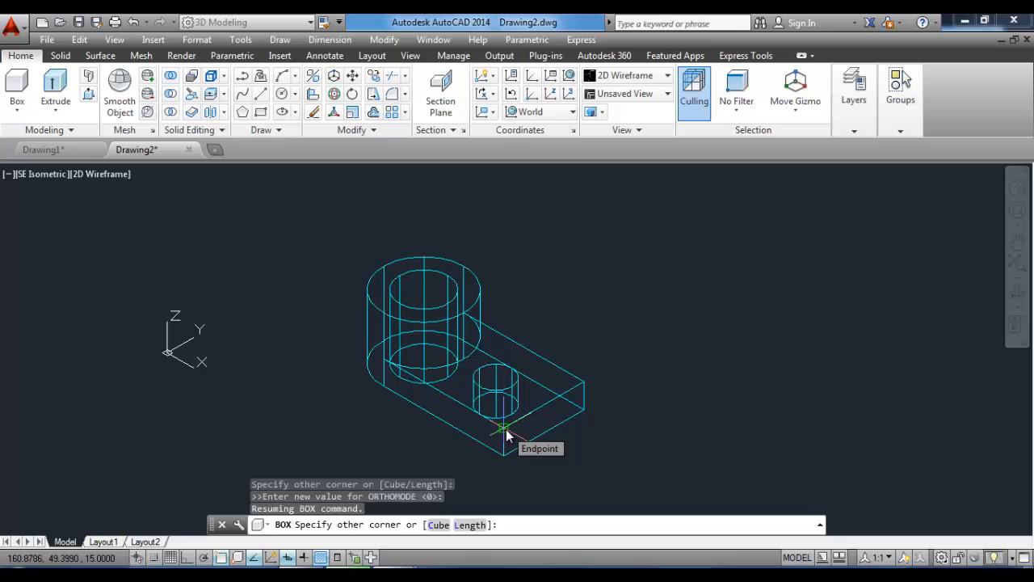
{"action": "type", "text": "-30"}
{"action": "key", "text": "Tab"}
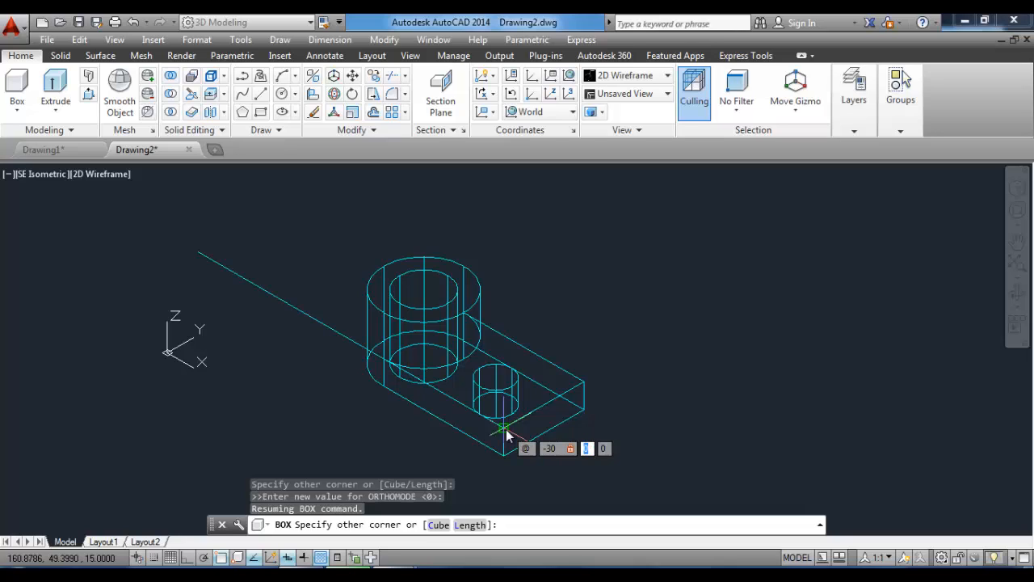
{"action": "type", "text": "30"}
{"action": "key", "text": "Return"}
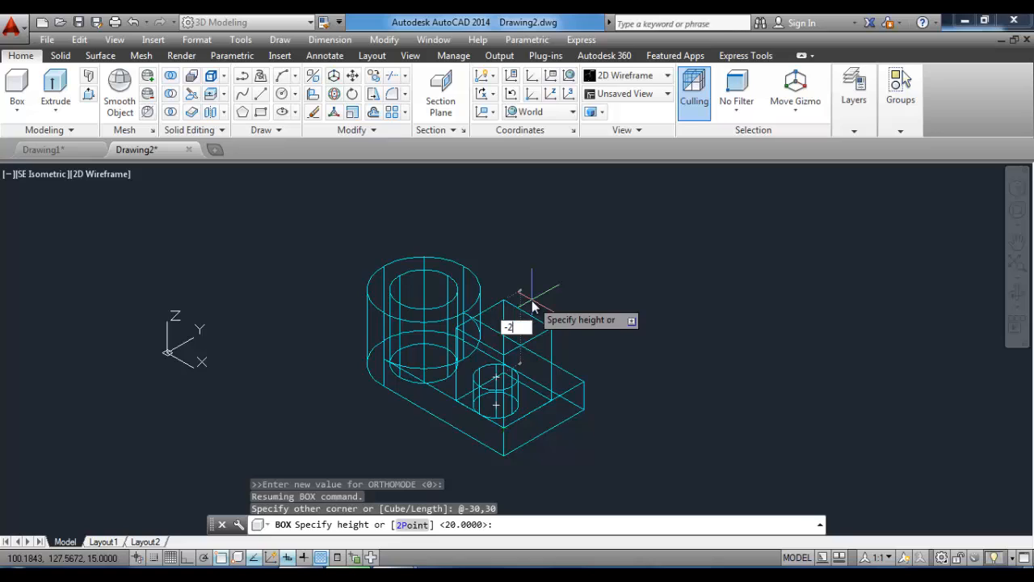
{"action": "key", "text": "Return"}
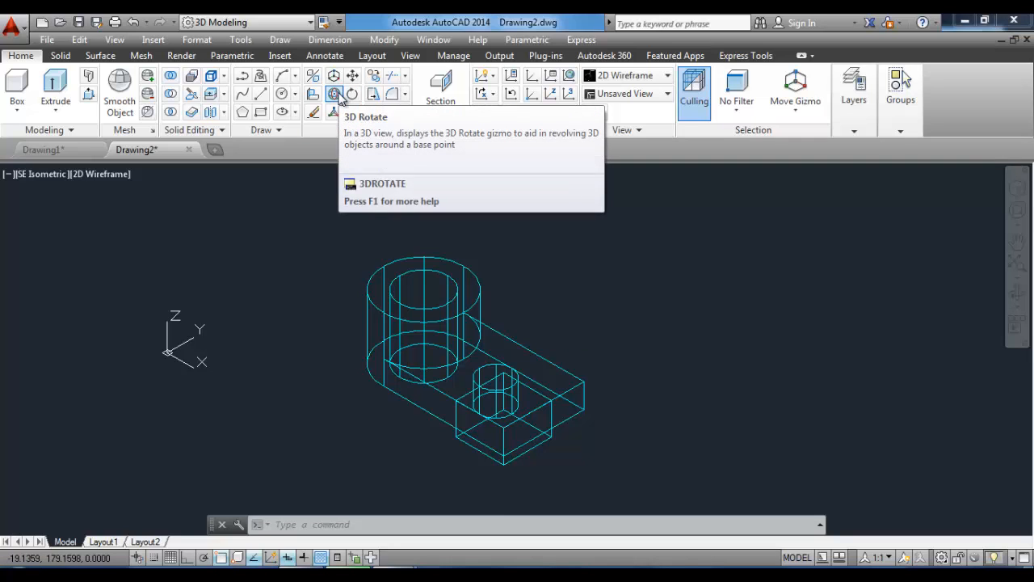
Rotate the new box in 3D by 90 degrees about the X axis, using the nearest top corner of the base plate as base point.
{"action": "left_click", "coordinate": [334, 94]}
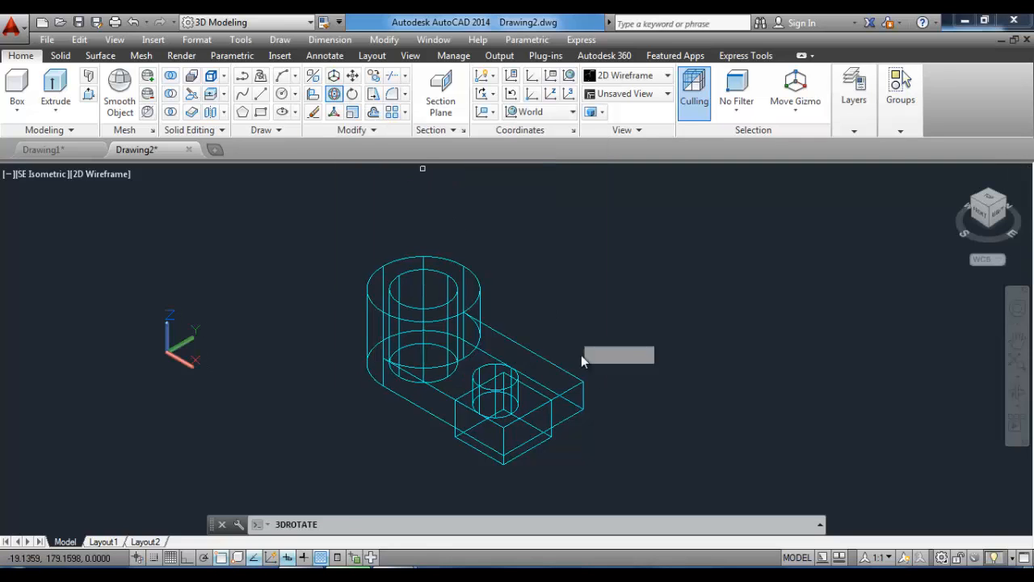
{"action": "left_click", "coordinate": [540, 395]}
{"action": "key", "text": "Return"}
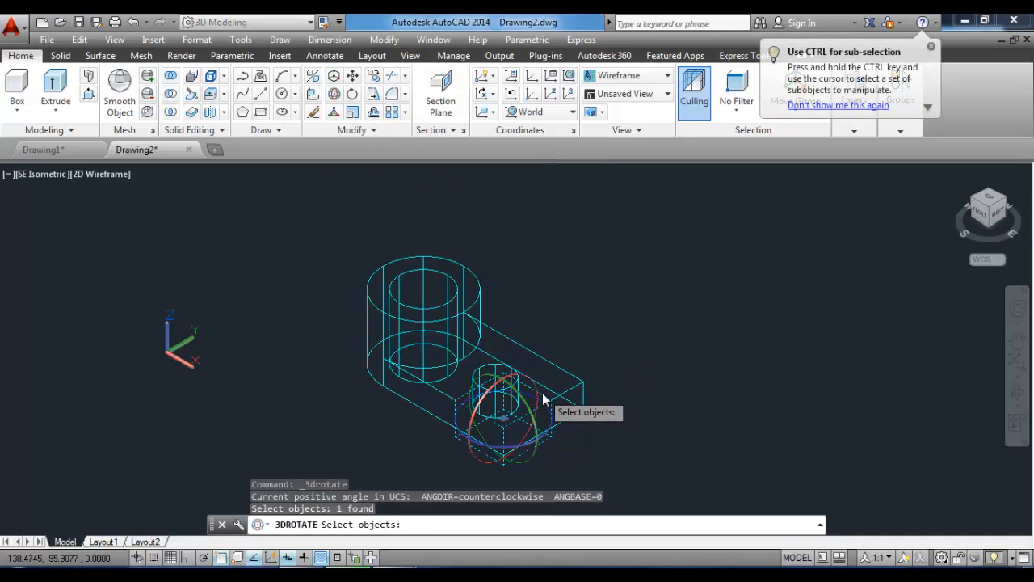
{"action": "left_click", "coordinate": [507, 433]}
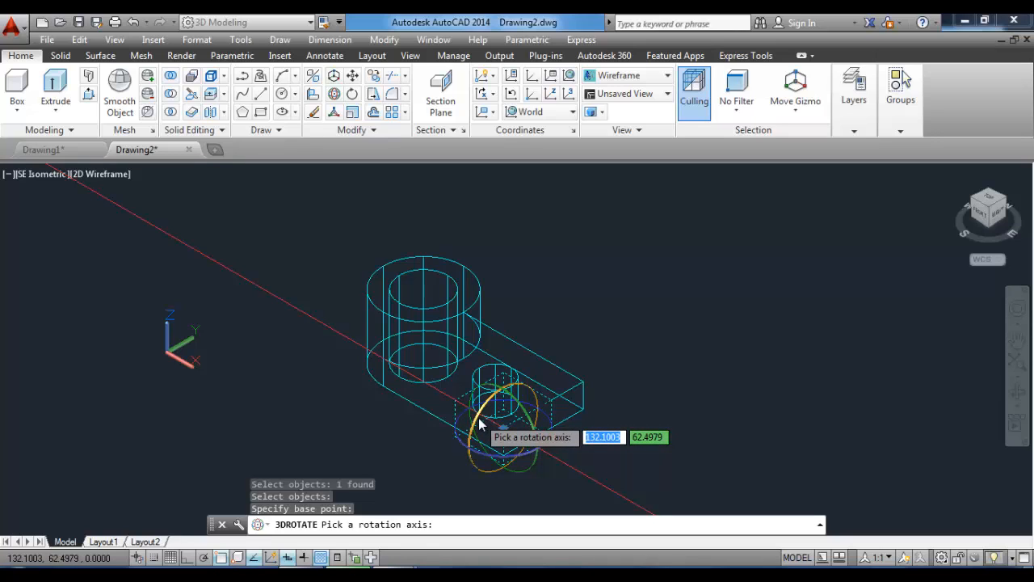
{"action": "left_click", "coordinate": [479, 425]}
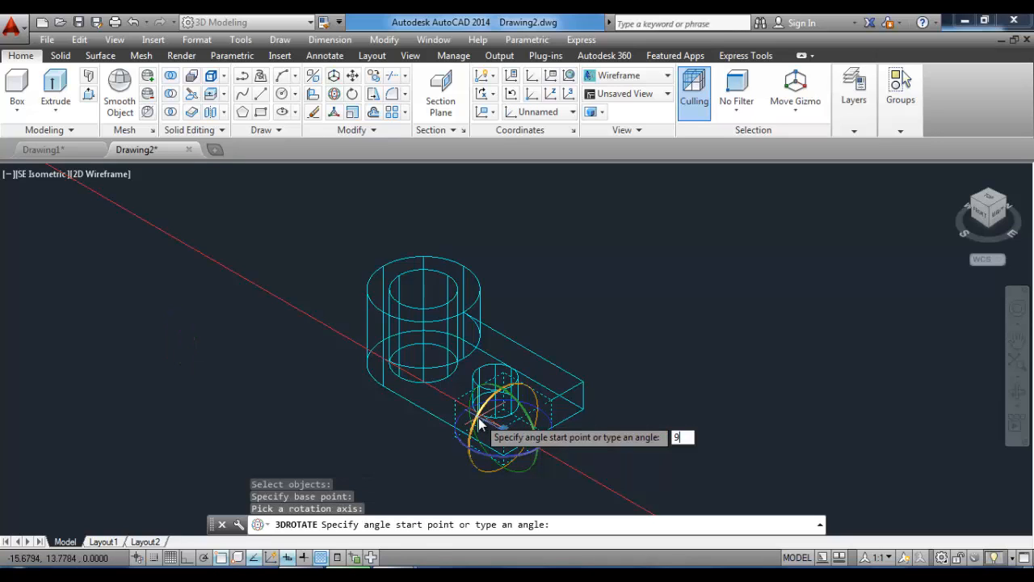
{"action": "key", "text": "Escape"}
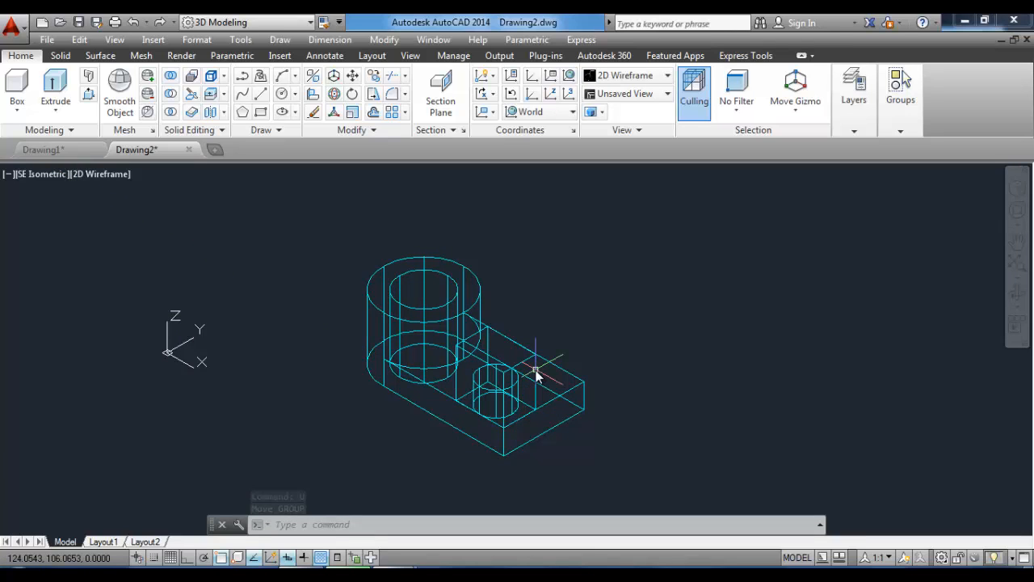
Undo the last move and move the rotated box by @0,15,-20 from the nearest top corner of the base plate.
{"action": "type", "text": "u"}
{"action": "key", "text": "Return"}
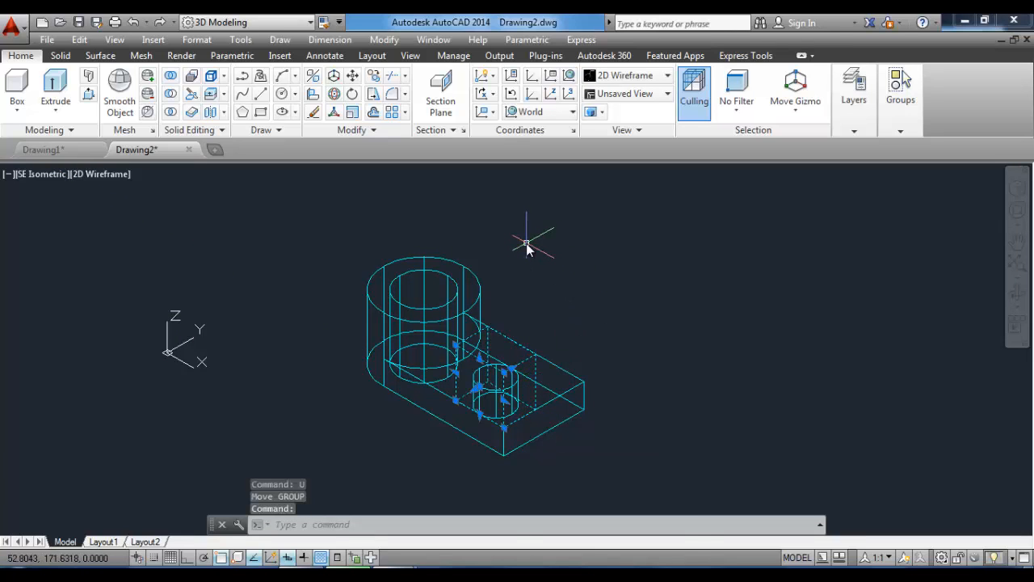
{"action": "right_click", "coordinate": [526, 247]}
{"action": "left_click", "coordinate": [594, 302]}
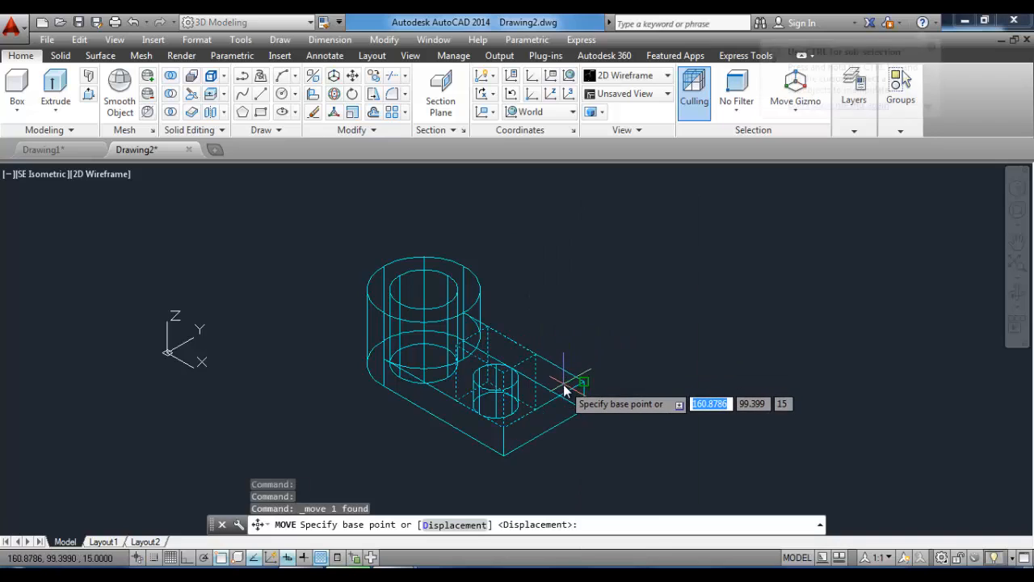
{"action": "left_click", "coordinate": [504, 435]}
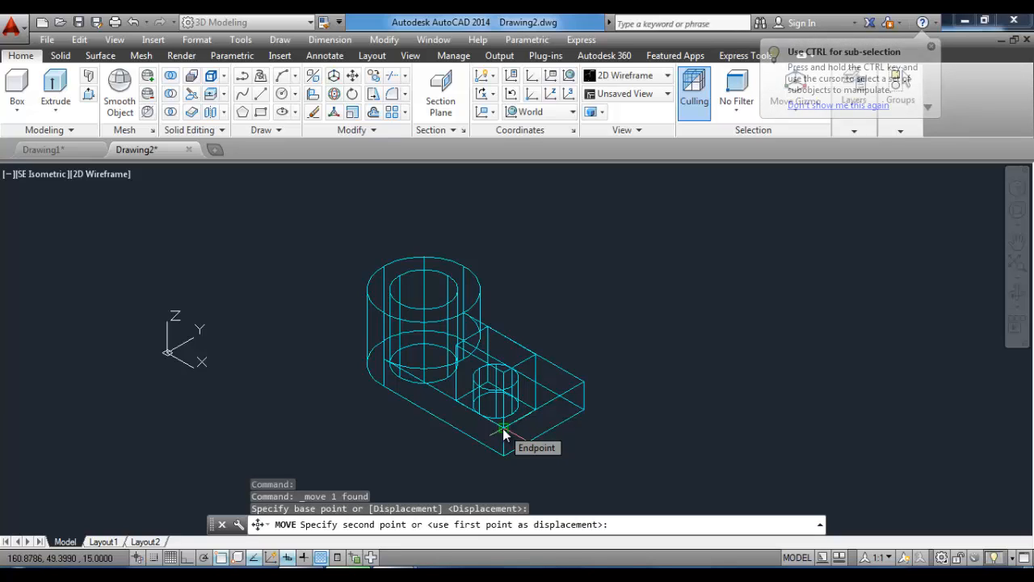
{"action": "key", "text": "F8"}
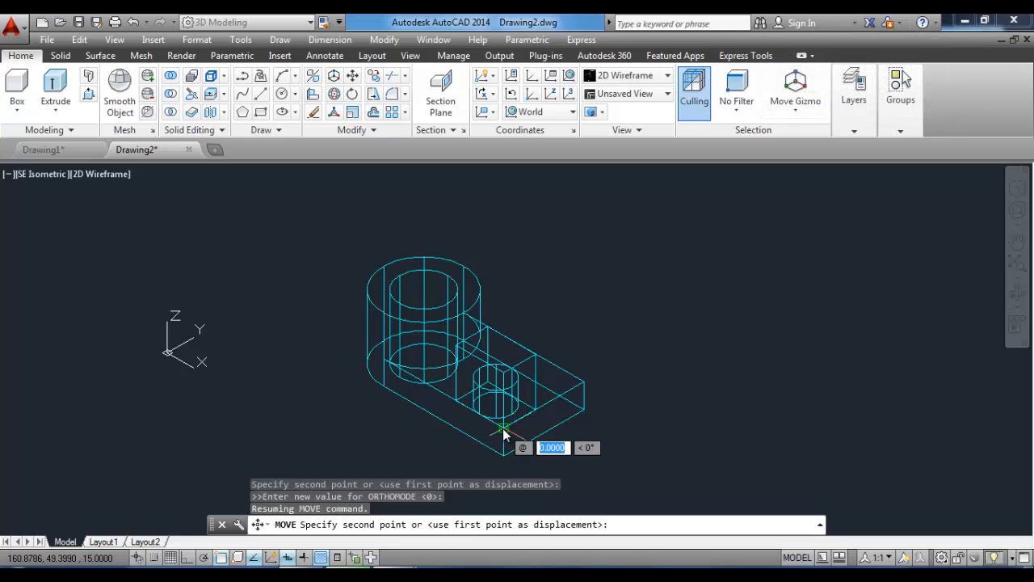
{"action": "type", "text": "0,"}
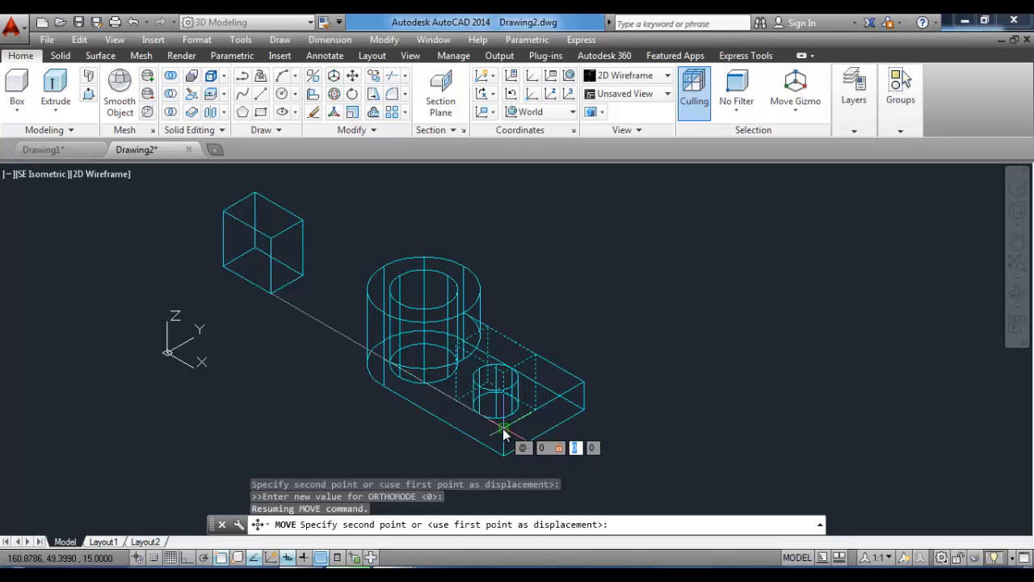
{"action": "type", "text": "15,"}
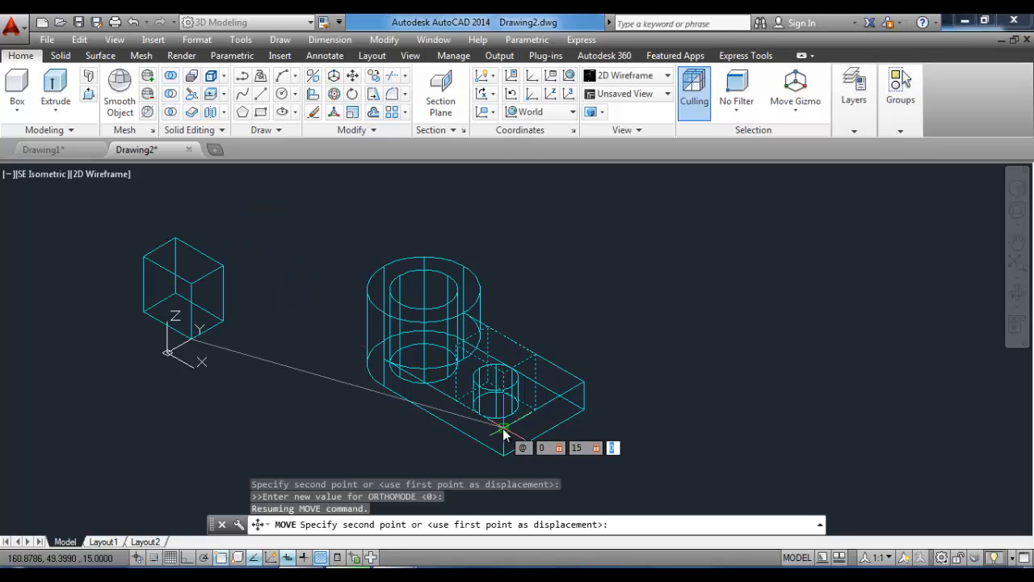
{"action": "type", "text": "-20"}
{"action": "key", "text": "Return"}
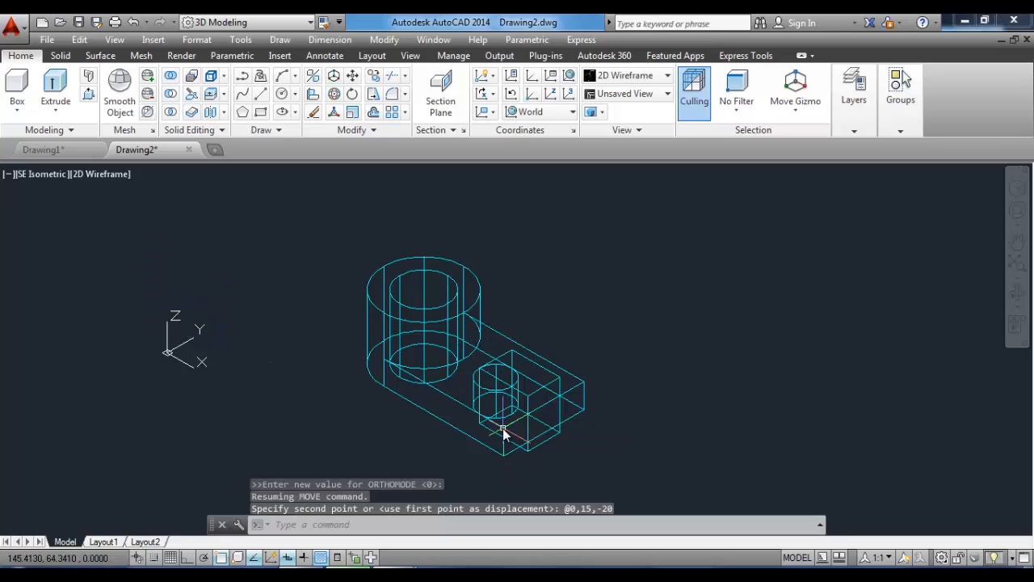
Subtract the box from the bracket solid to open the plate hole into a slot through the end face.
{"action": "left_click", "coordinate": [173, 95]}
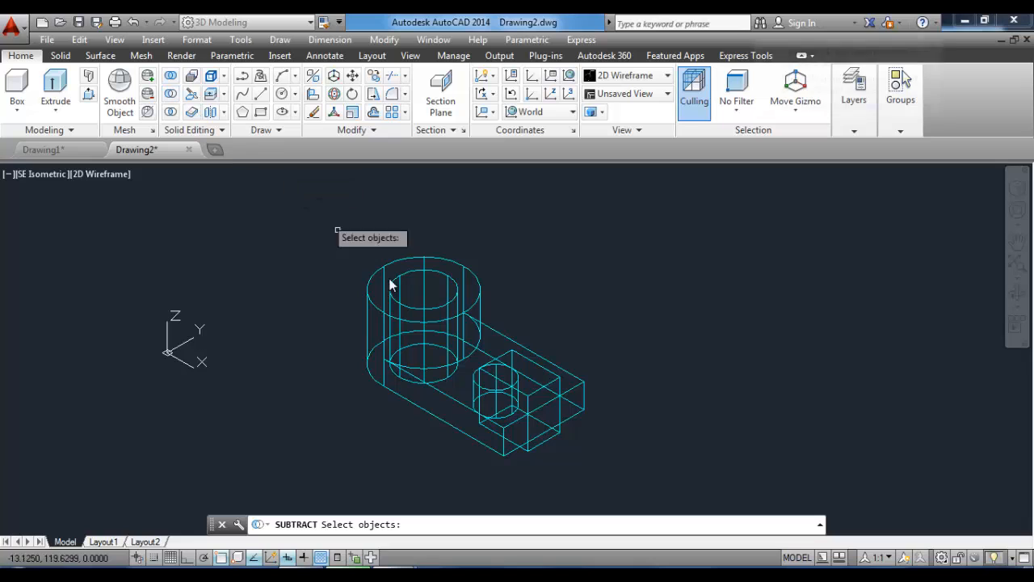
{"action": "left_click", "coordinate": [574, 393]}
{"action": "key", "text": "Return"}
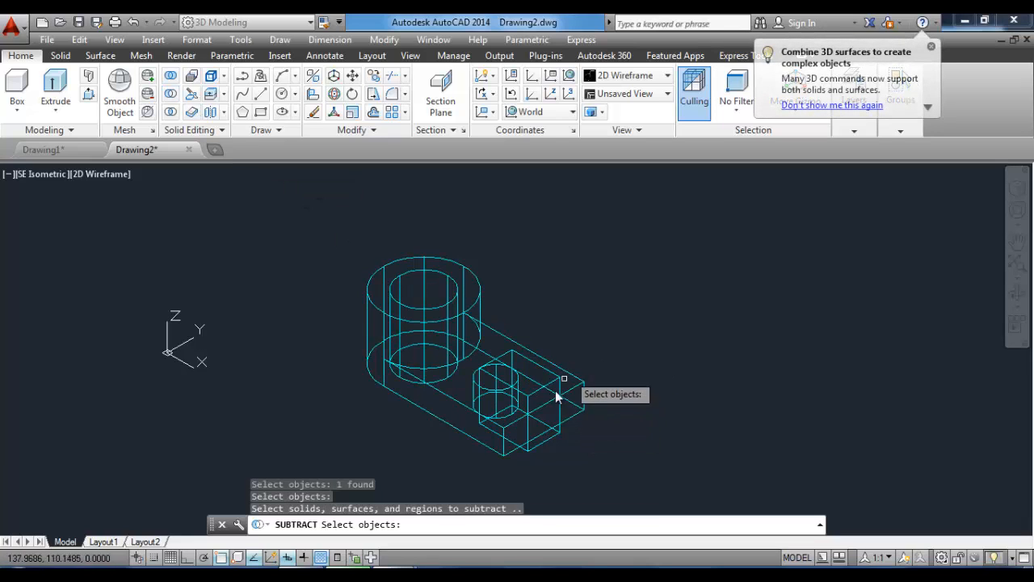
{"action": "left_click", "coordinate": [547, 394]}
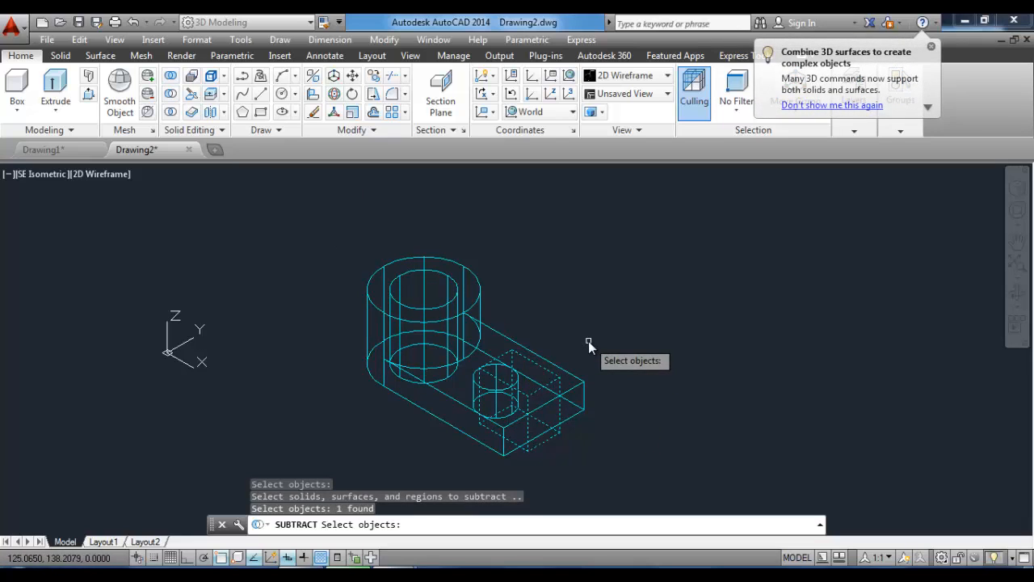
{"action": "key", "text": "Return"}
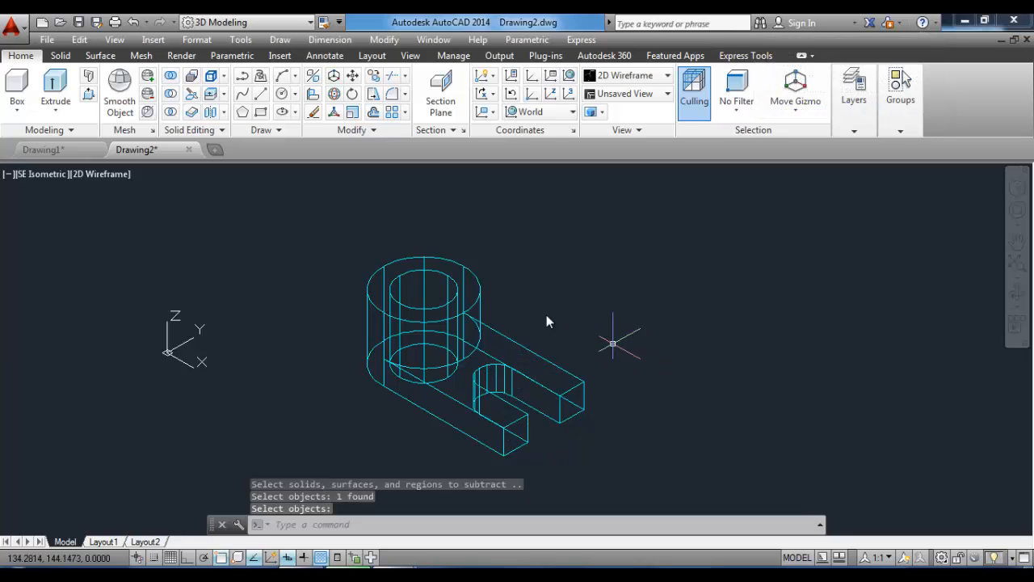
Display the slotted bracket in the Conceptual visual style and inspect it by orbiting with the SteeringWheels.
{"action": "left_click", "coordinate": [111, 174]}
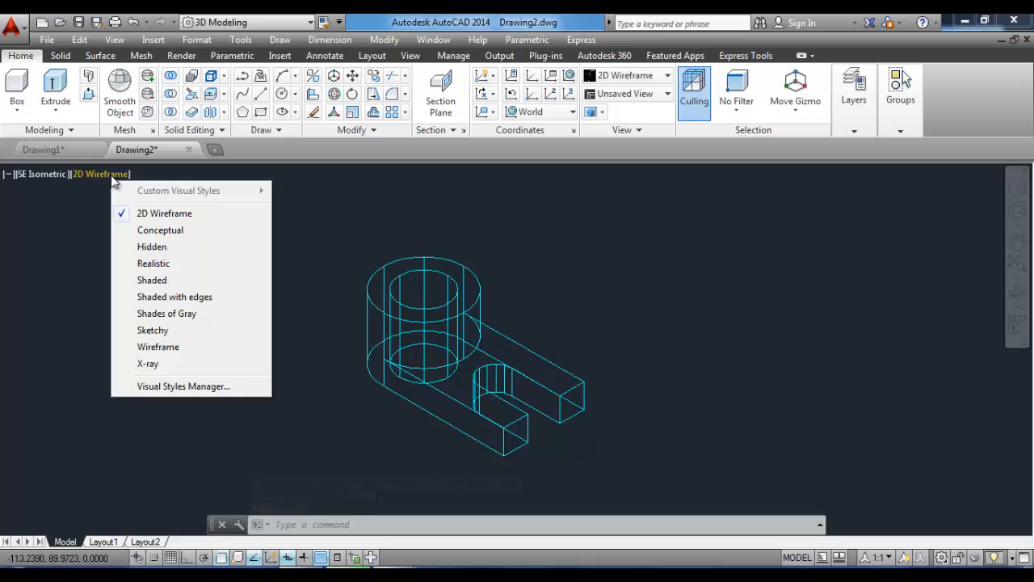
{"action": "left_click", "coordinate": [170, 232]}
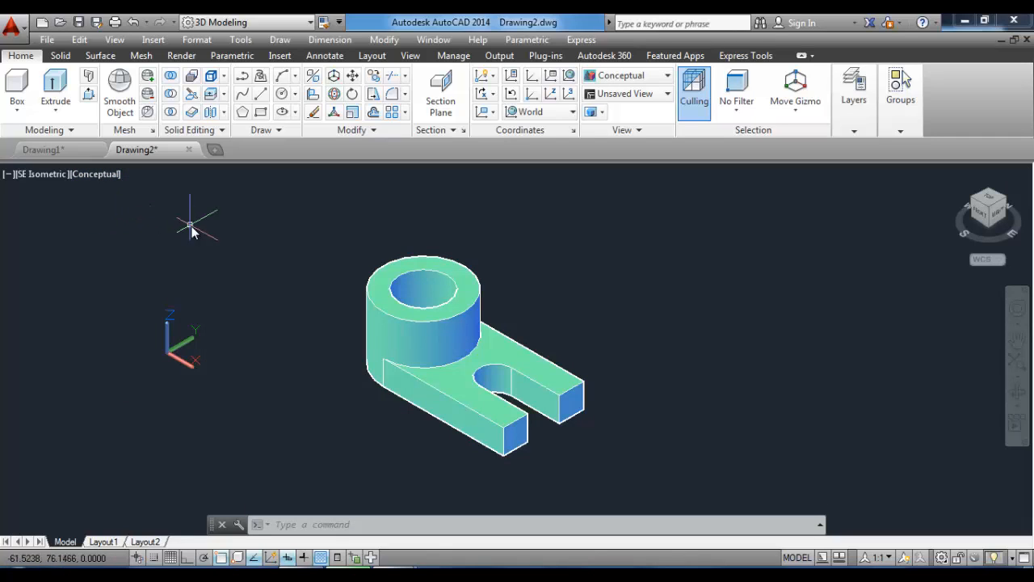
{"action": "left_click", "coordinate": [414, 56]}
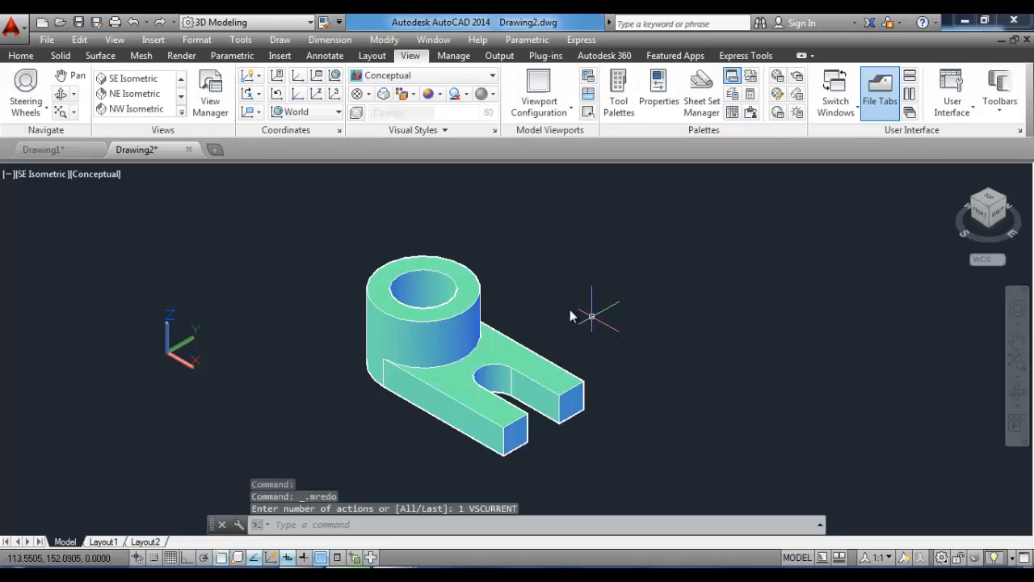
{"action": "left_click", "coordinate": [26, 82]}
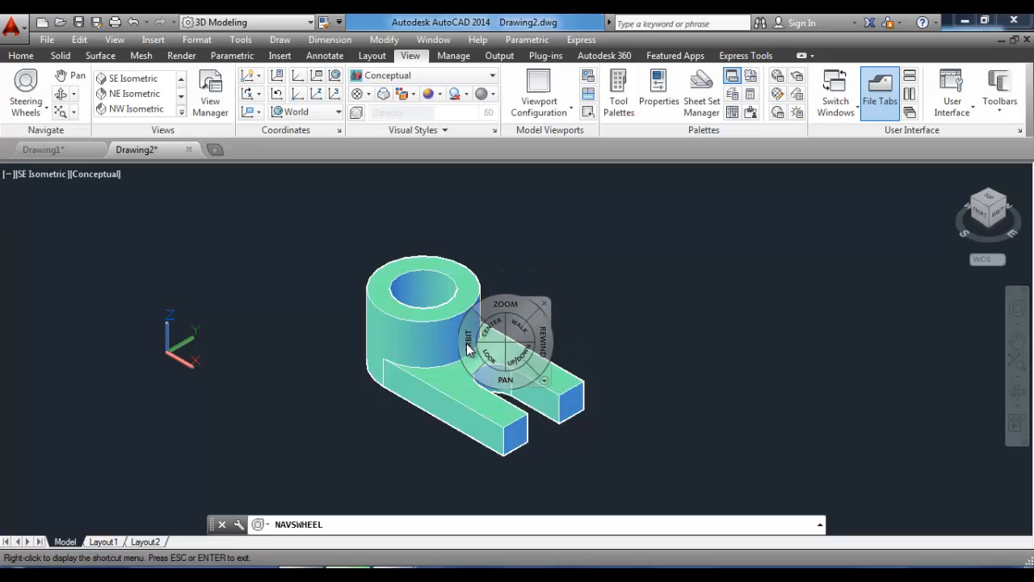
{"action": "left_click_drag", "start_coordinate": [469, 347], "coordinate": [494, 341]}
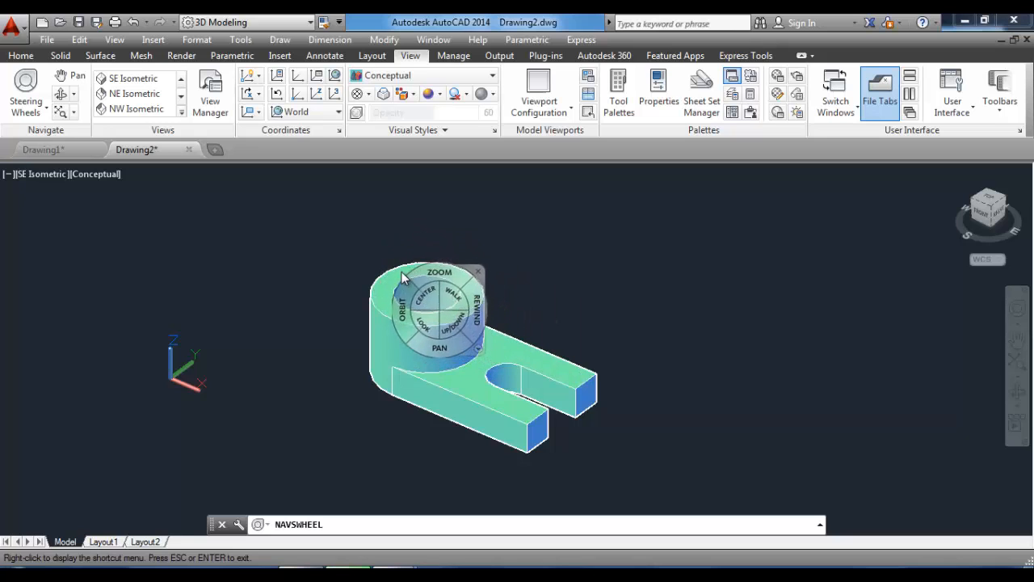
{"action": "left_click", "coordinate": [421, 293]}
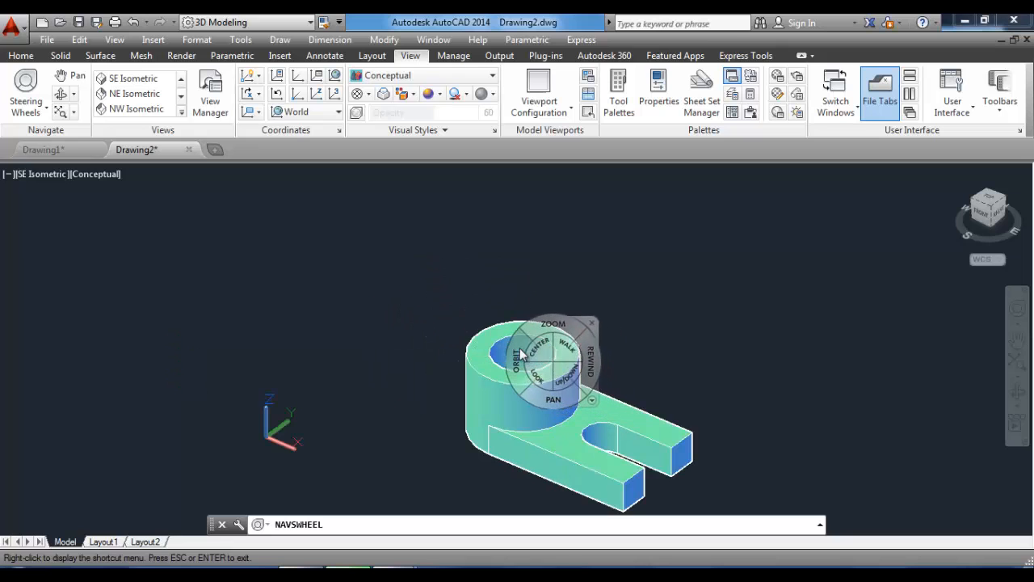
{"action": "mouse_move", "coordinate": [521, 361]}
{"action": "left_mouse_down"}
{"action": "mouse_move", "coordinate": [551, 312]}
{"action": "mouse_move", "coordinate": [503, 402]}
{"action": "mouse_move", "coordinate": [483, 369]}
{"action": "mouse_move", "coordinate": [529, 343]}
{"action": "mouse_move", "coordinate": [521, 361]}
{"action": "left_mouse_up"}
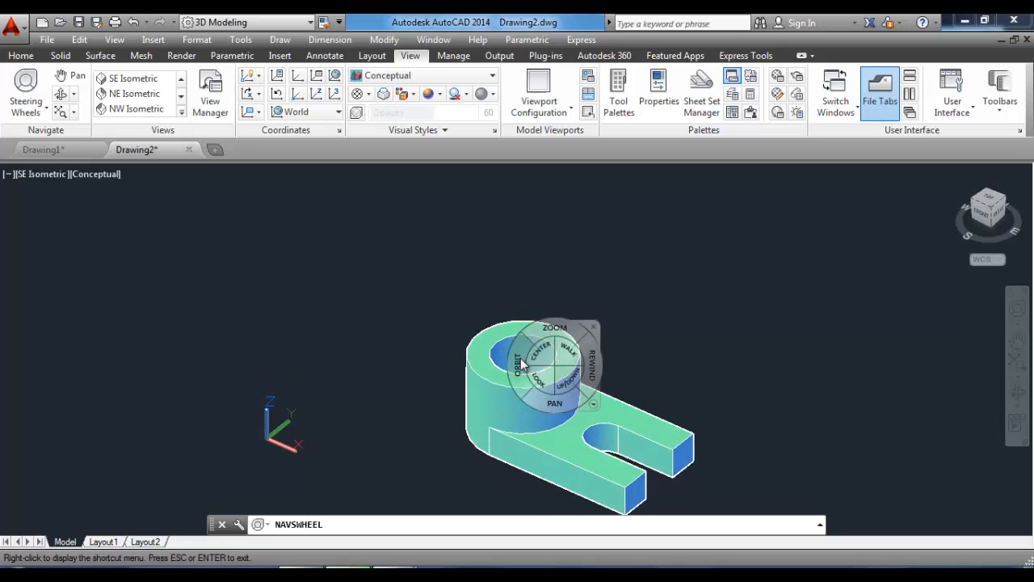
{"action": "right_click", "coordinate": [521, 361]}
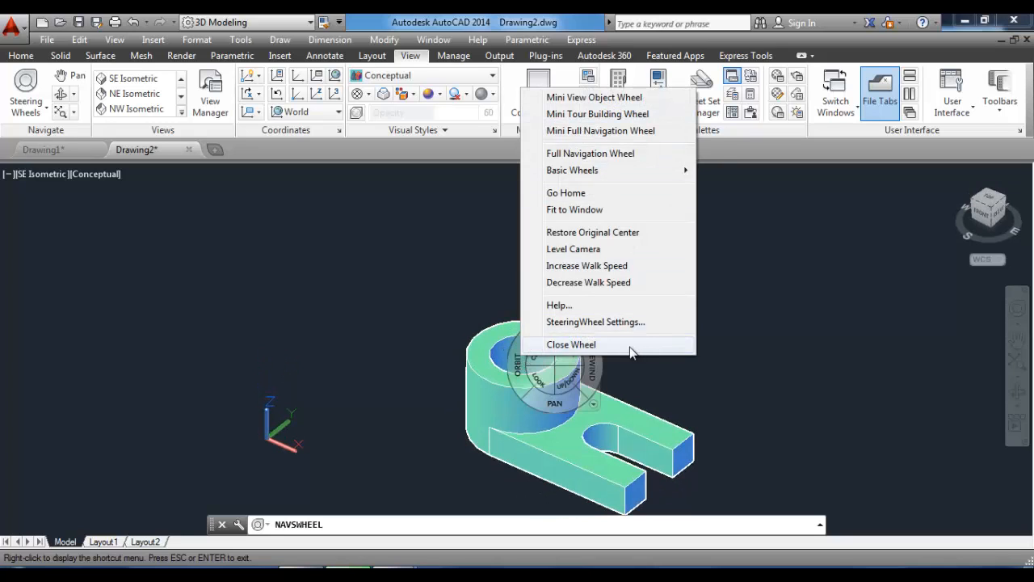